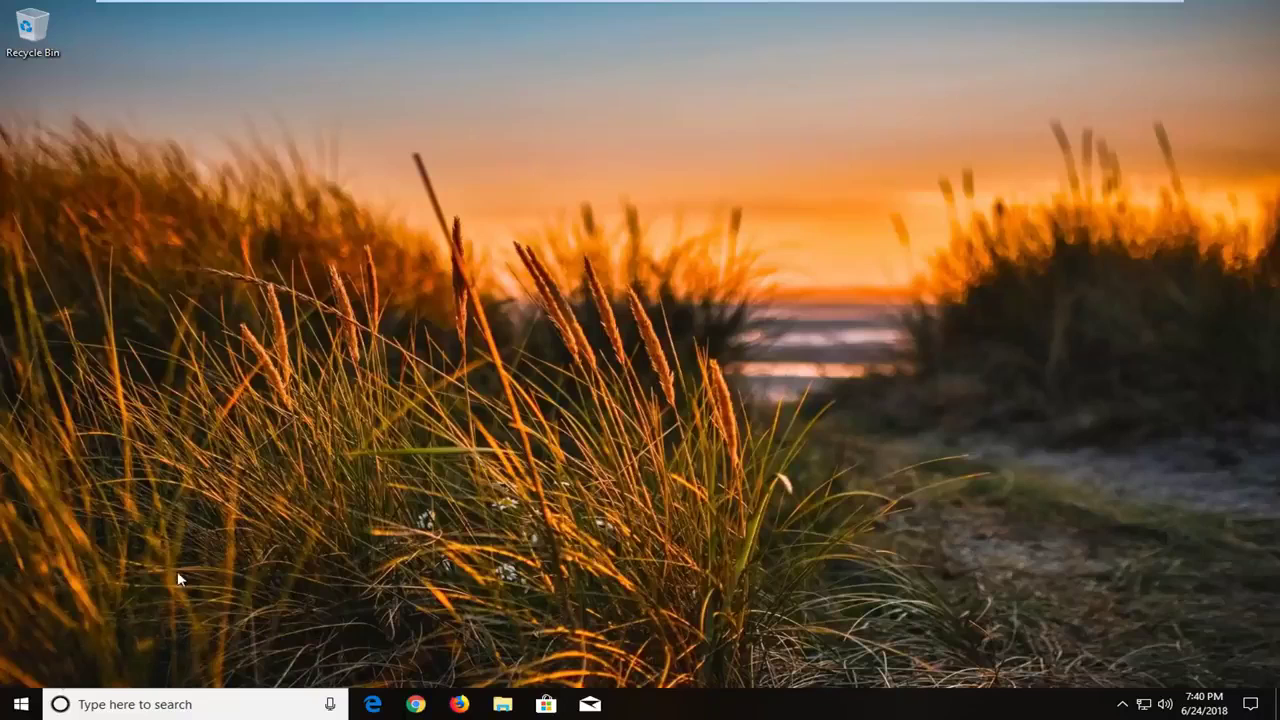
Step: Search Start for 'troubleshoot' and open the Troubleshoot settings page
click(22, 705)
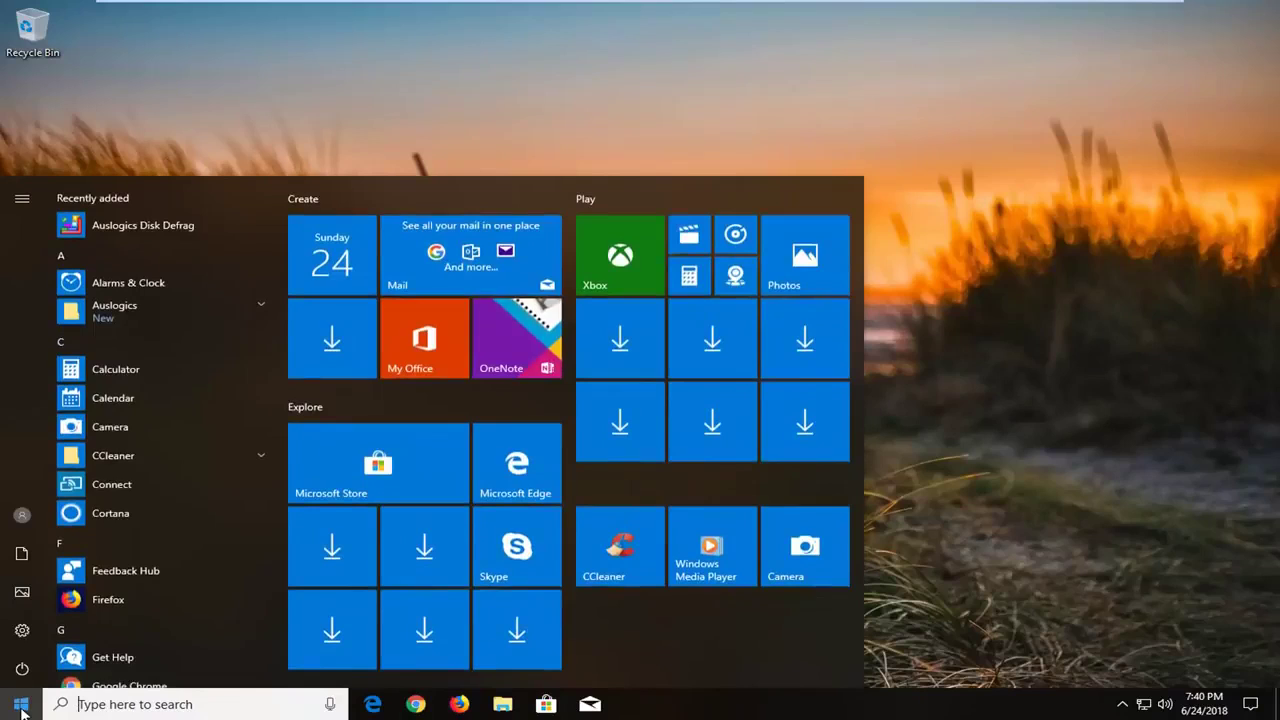
text(troublesho)
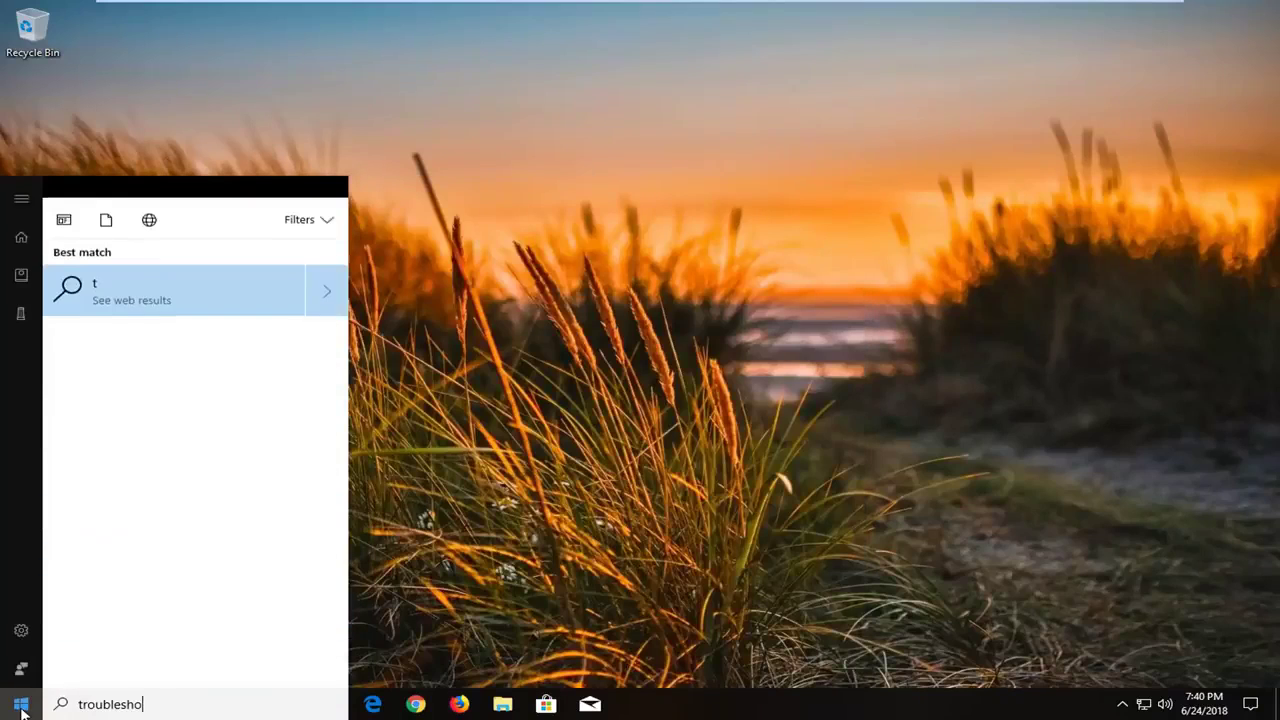
text(ot)
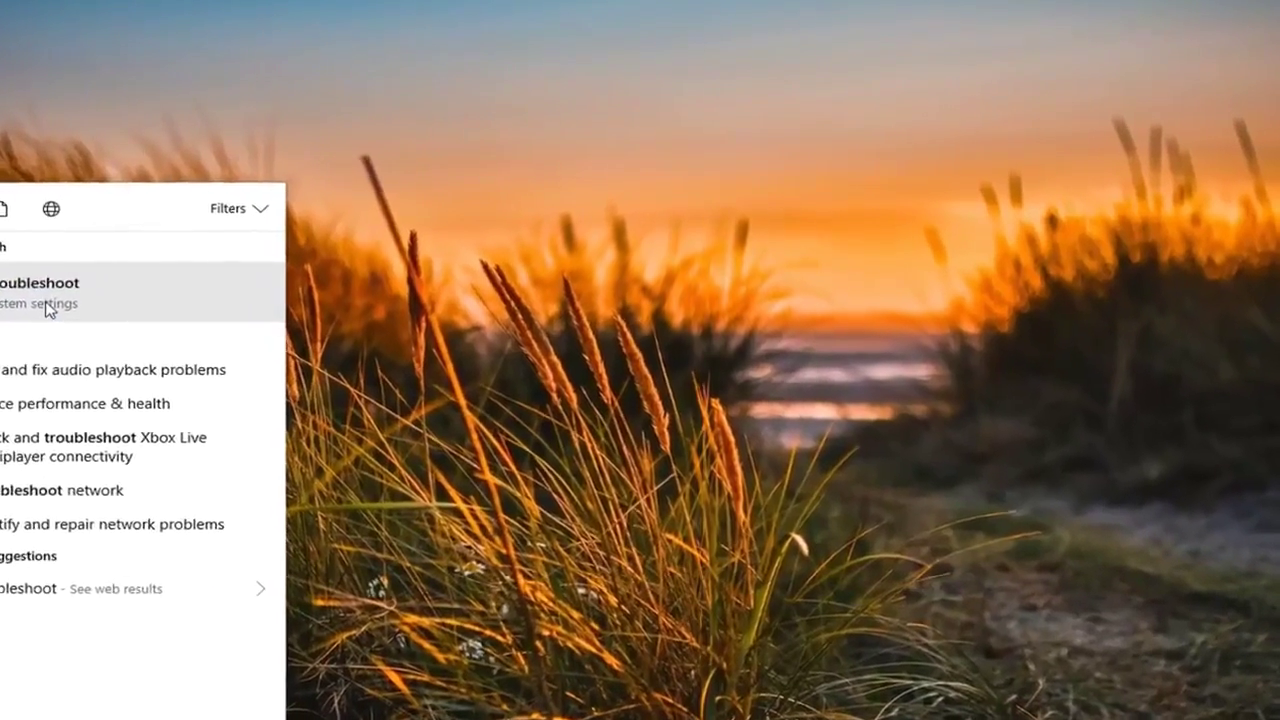
click(135, 275)
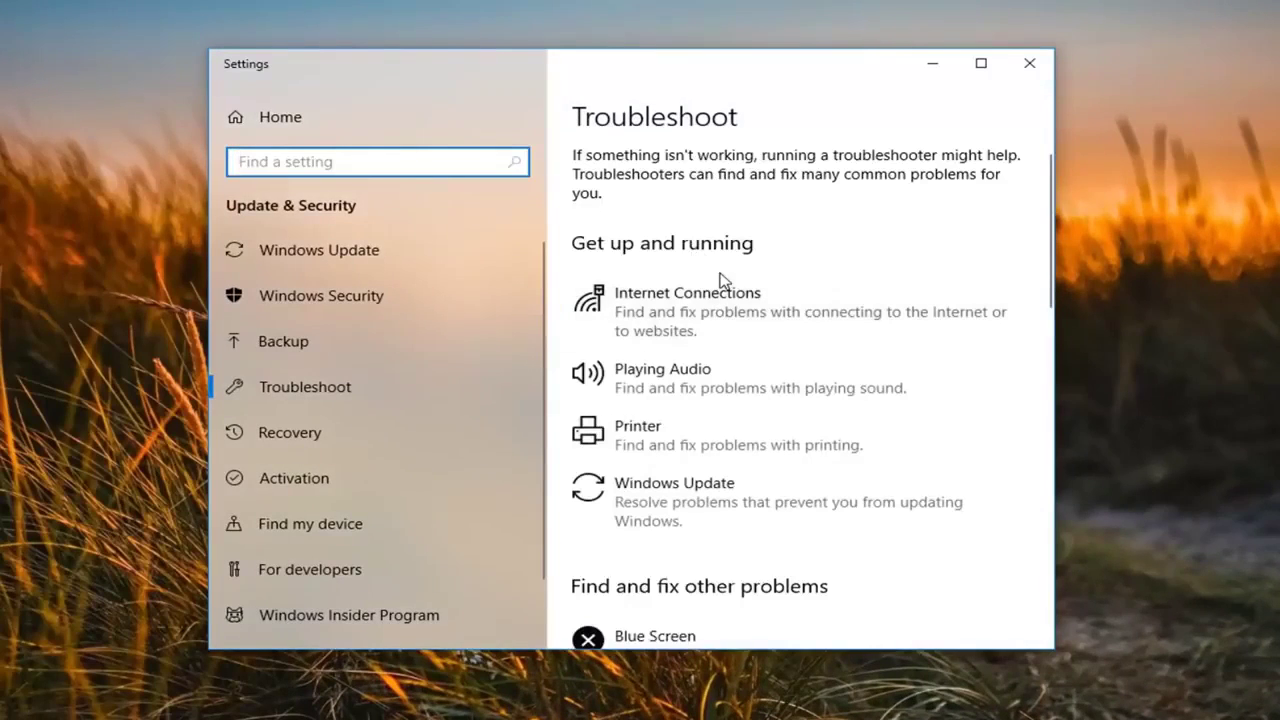
Step: Scroll down and expand the Hardware and Devices troubleshooter entry
scroll(716, 283, down, 3)
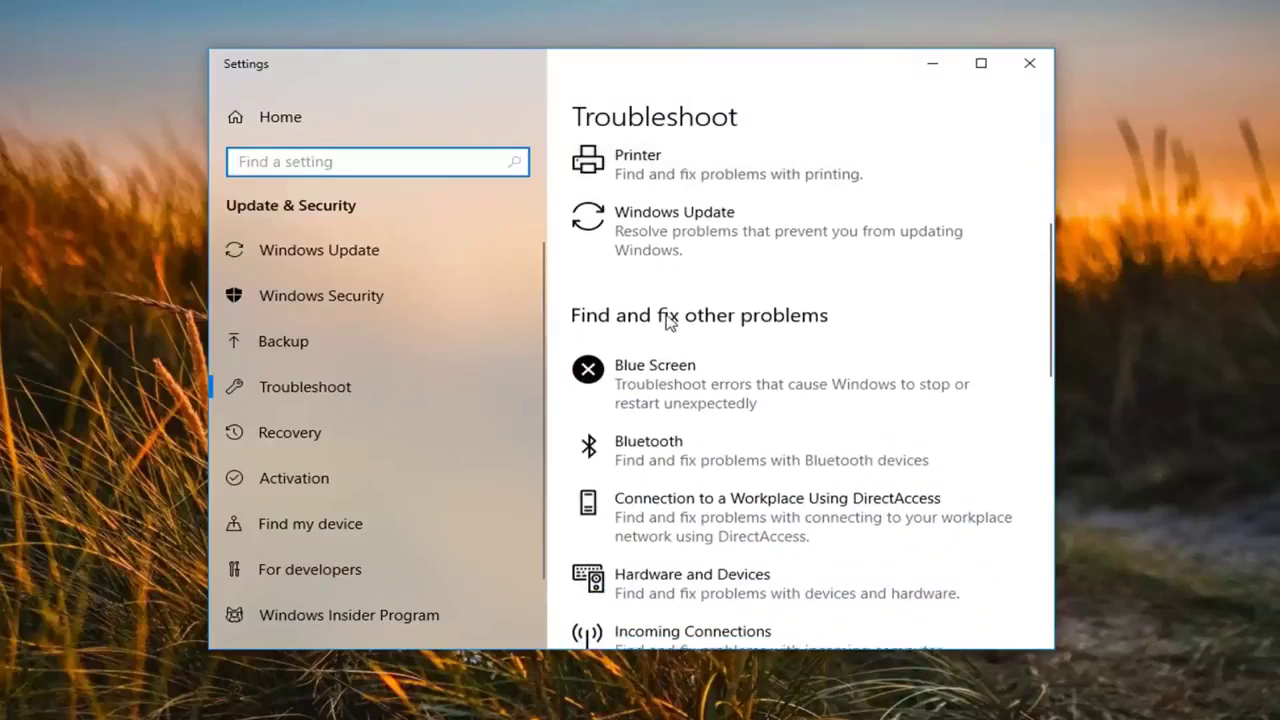
scroll(668, 320, down, 2)
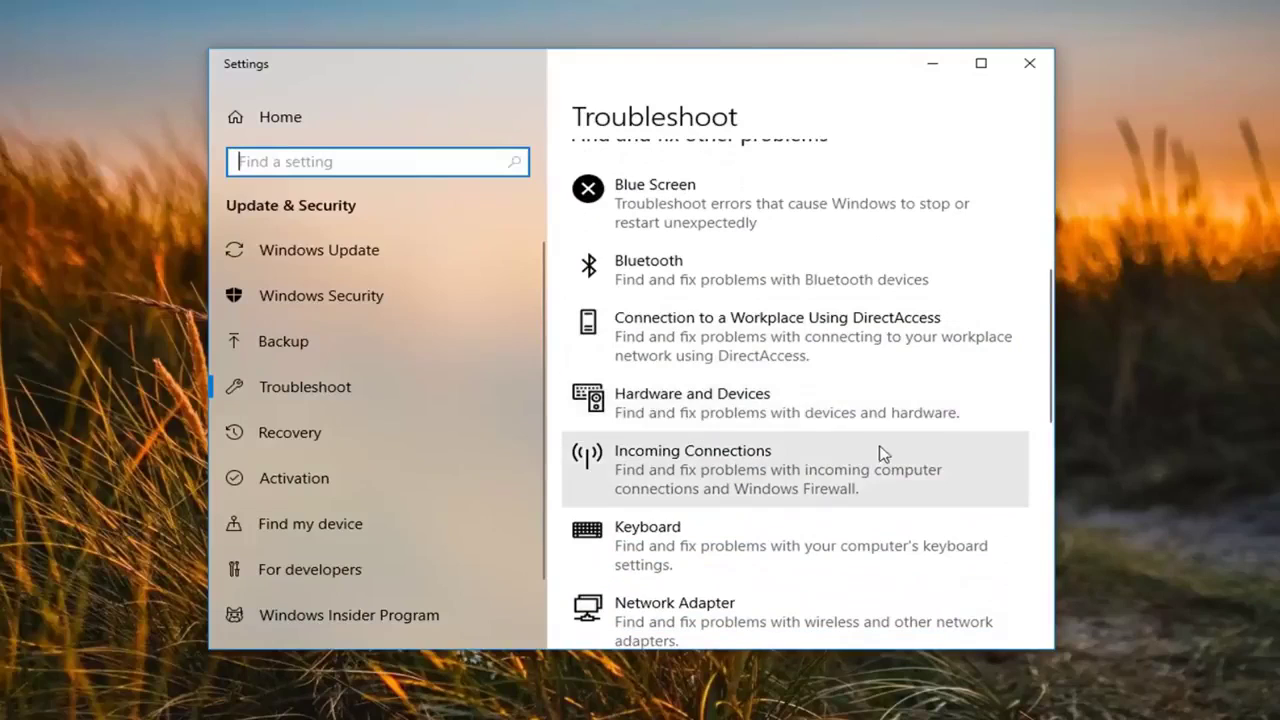
click(924, 421)
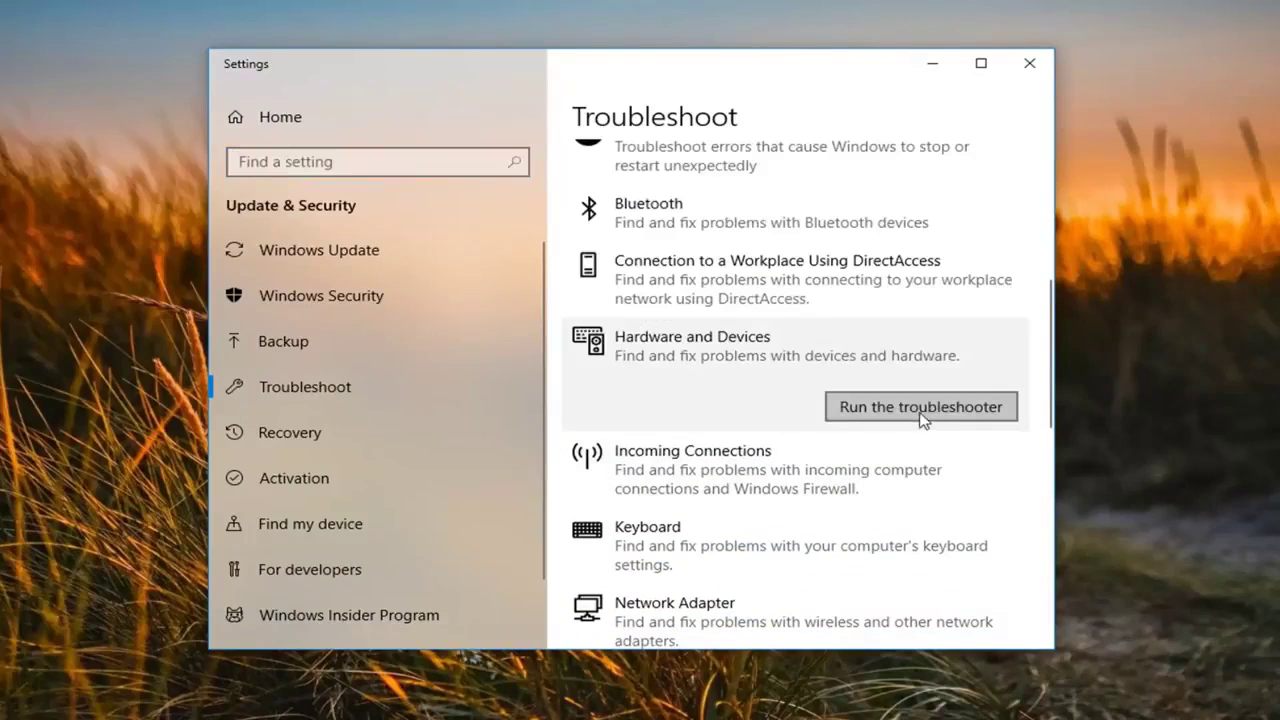
Step: Run the Hardware and Devices troubleshooter until it recommends restarting to finish driver installs
click(906, 410)
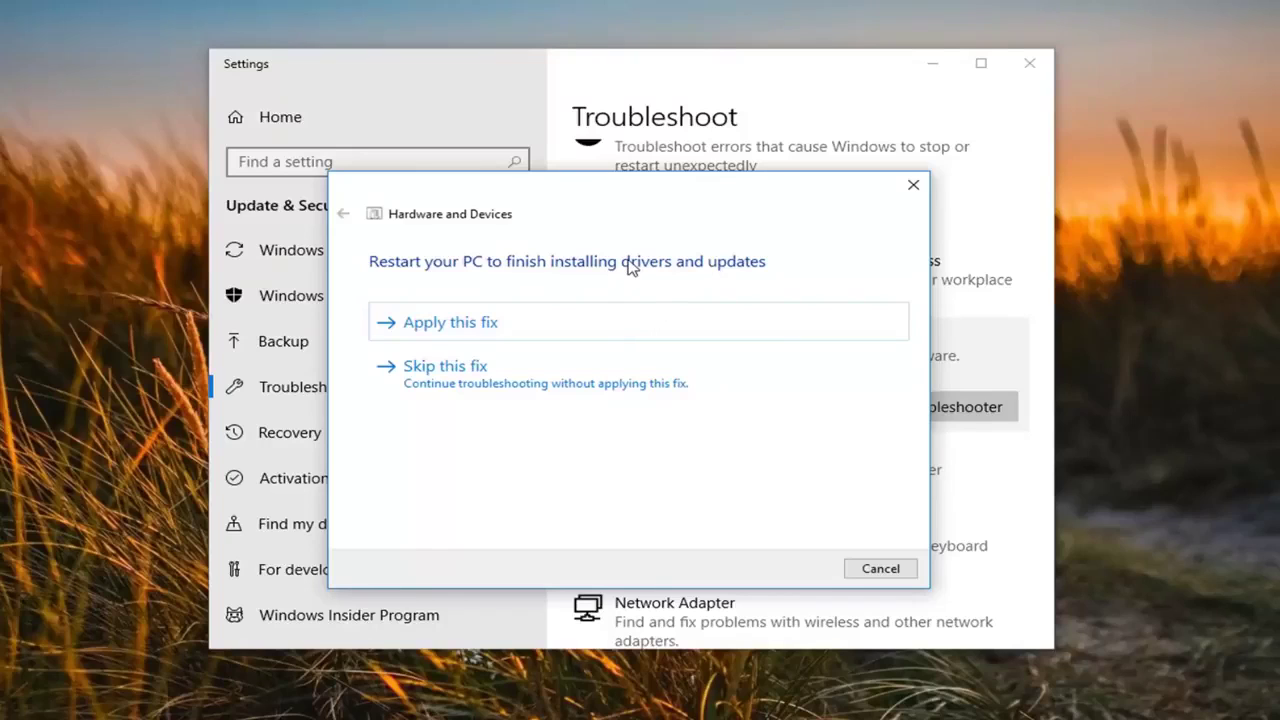
Step: Apply the suggested driver-and-update fix and continue past the restart notice
click(453, 325)
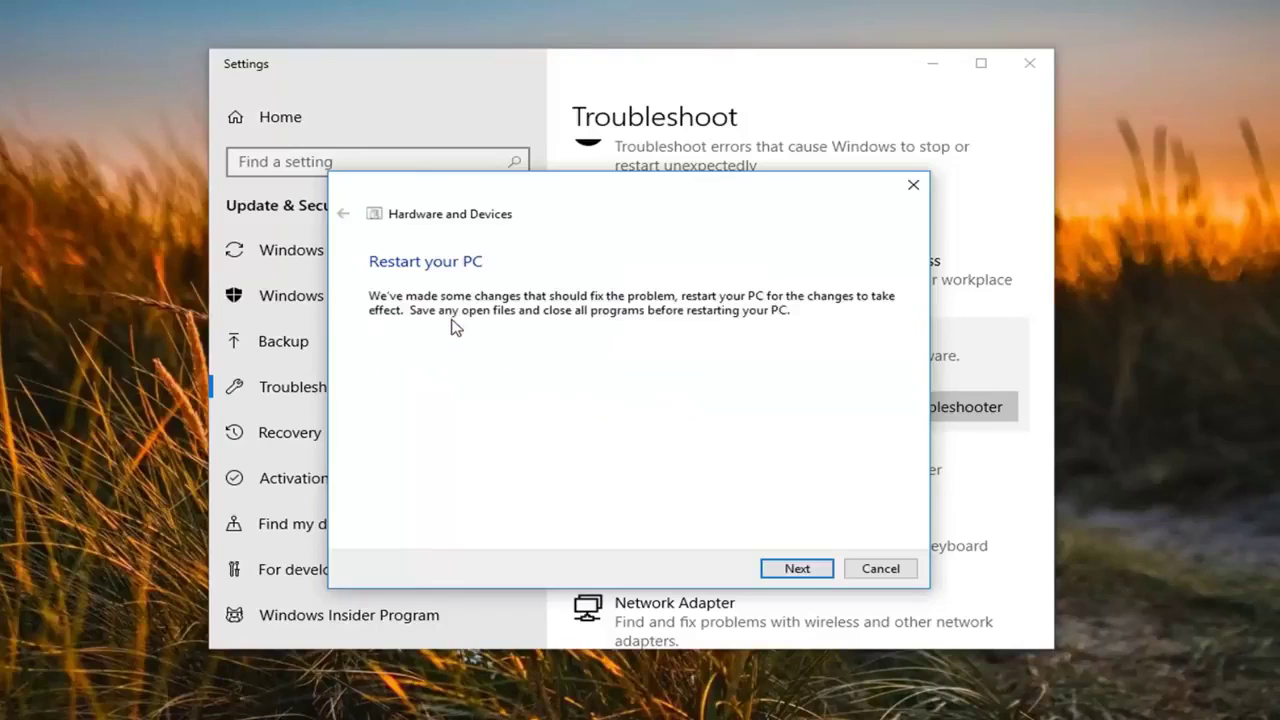
click(801, 570)
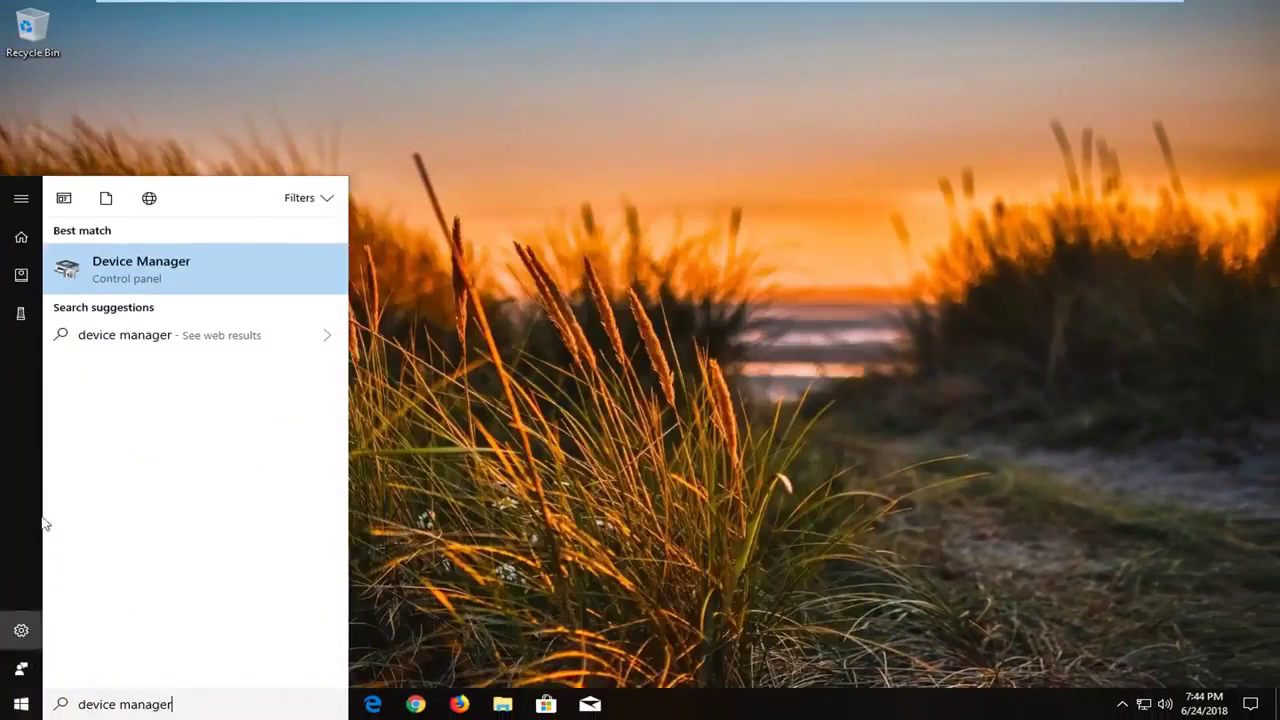
Step: Open Device Manager from the 'device manager' search result
click(176, 274)
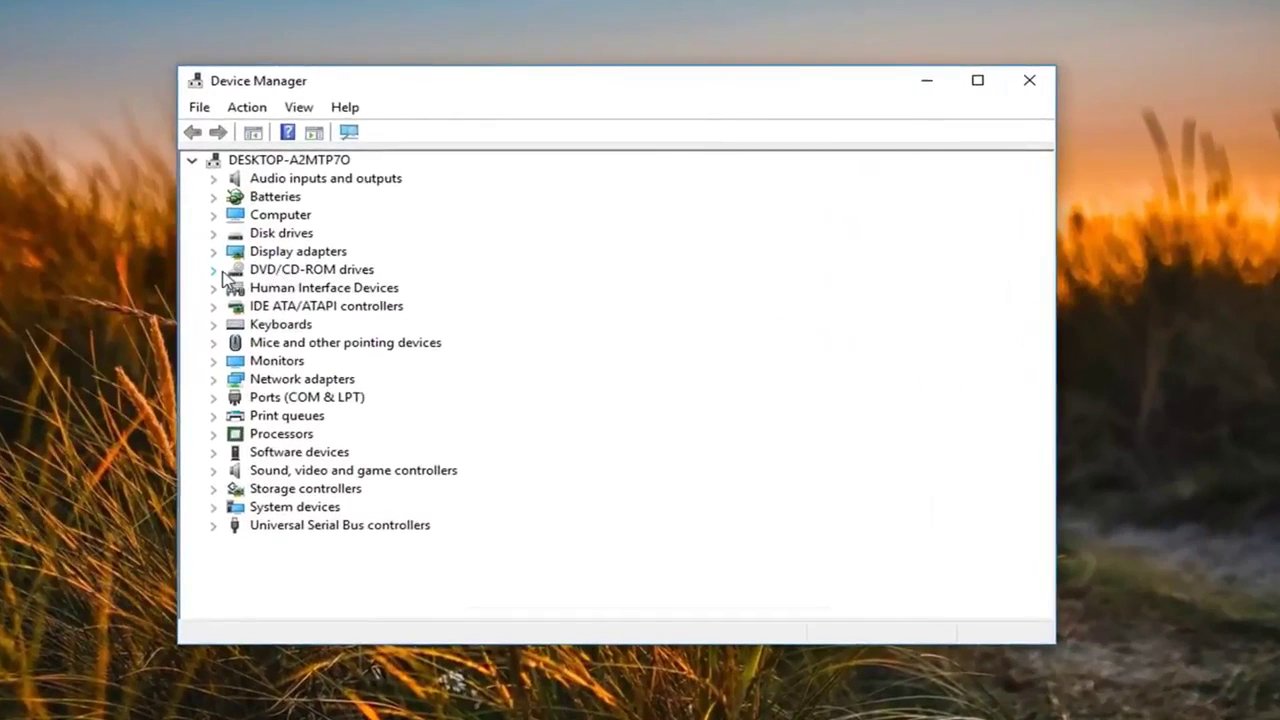
Step: Auto-update the NECVMWar VMware SATA CD01 driver, confirming the best driver is installed
click(213, 271)
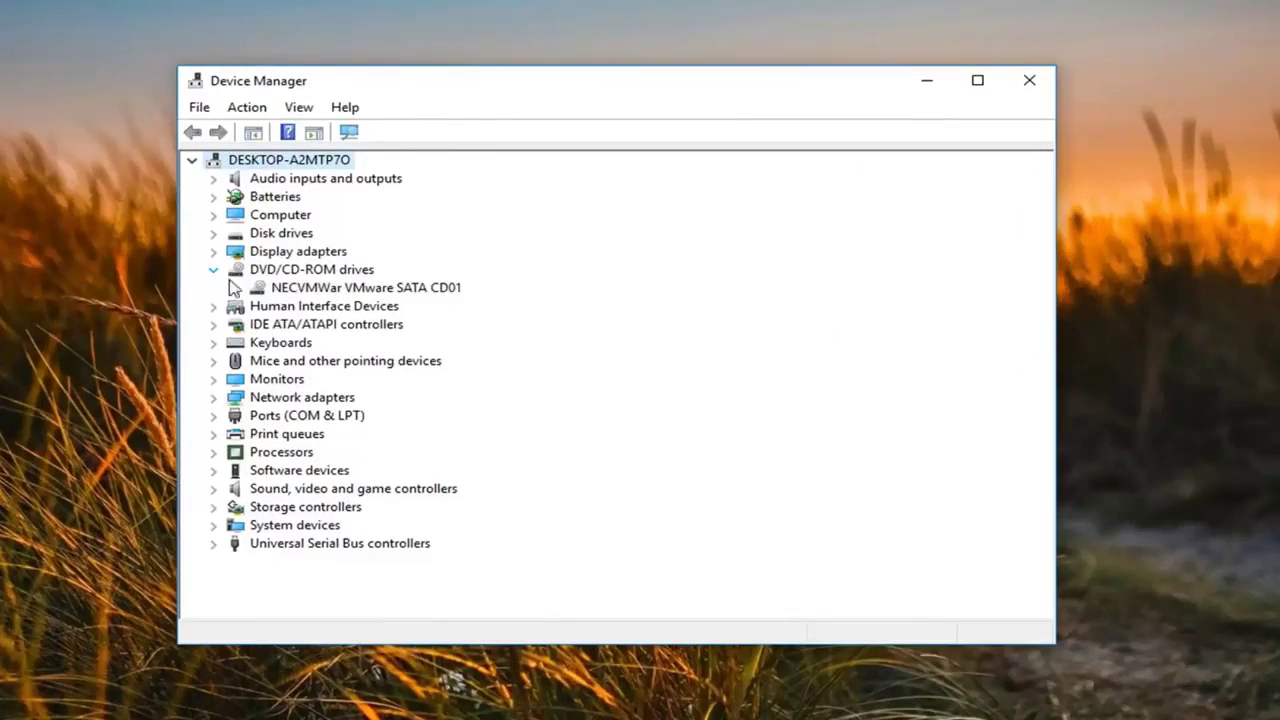
right_click(280, 290)
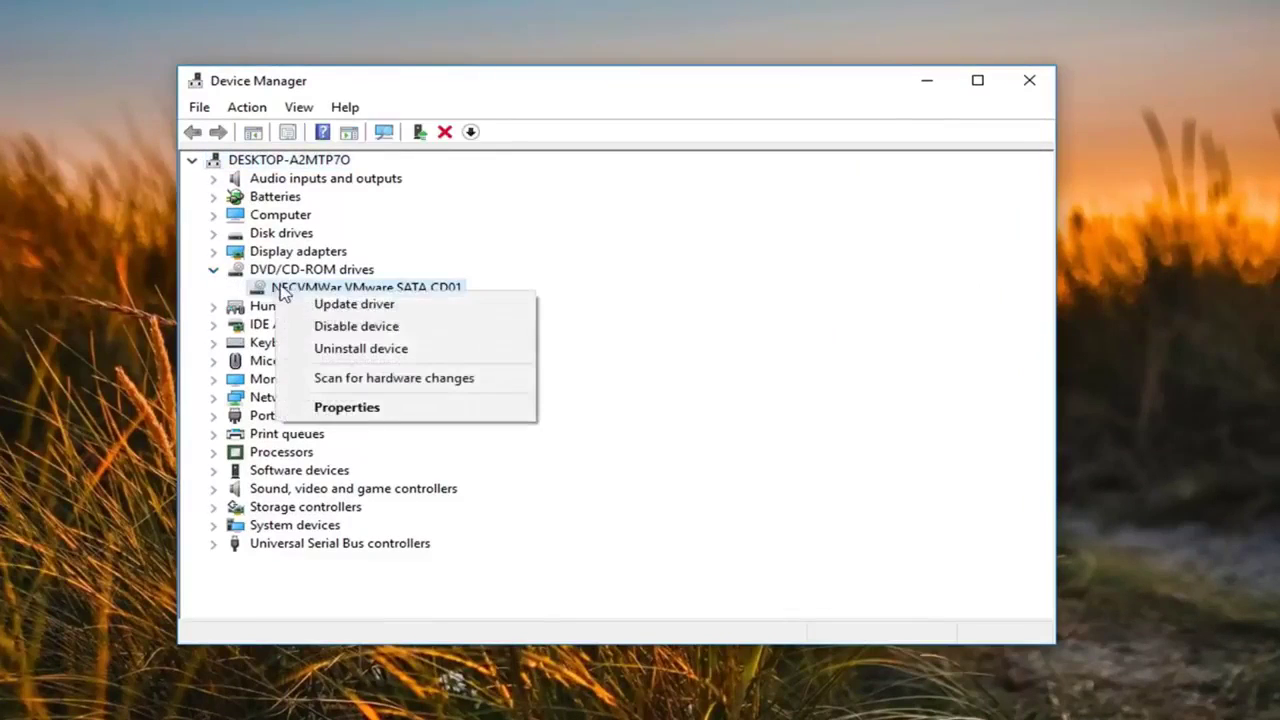
click(348, 304)
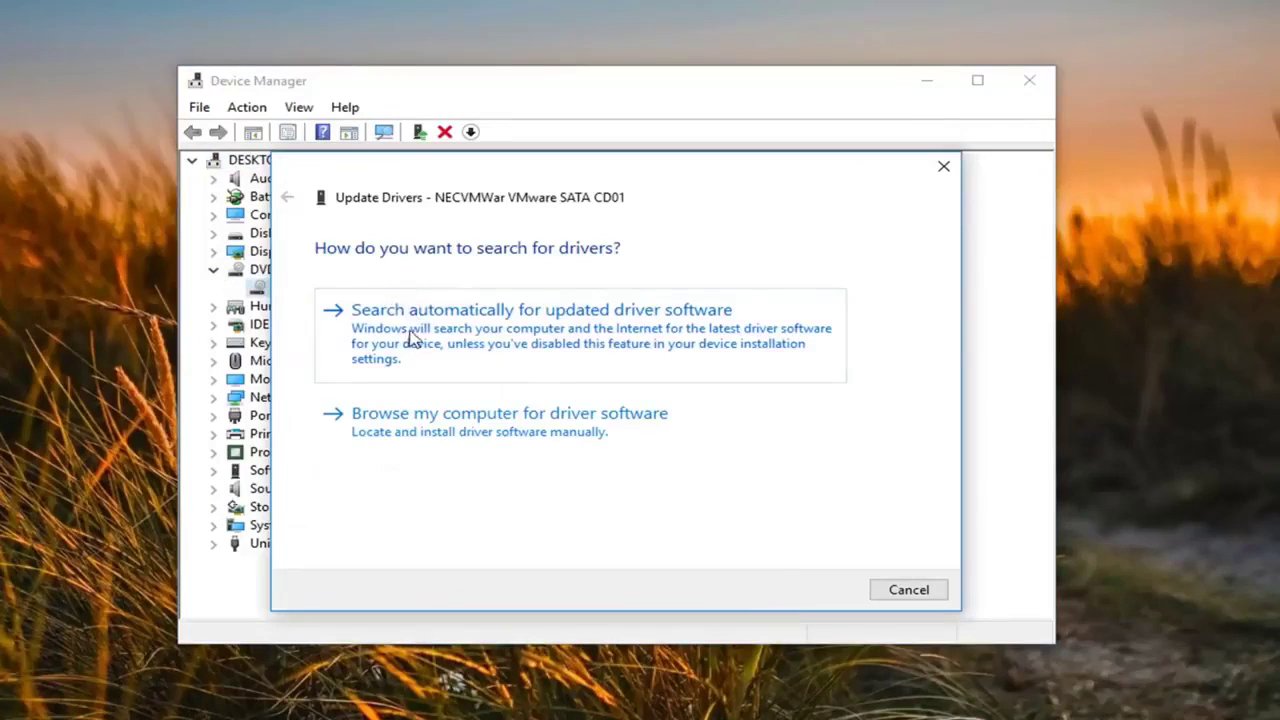
click(545, 341)
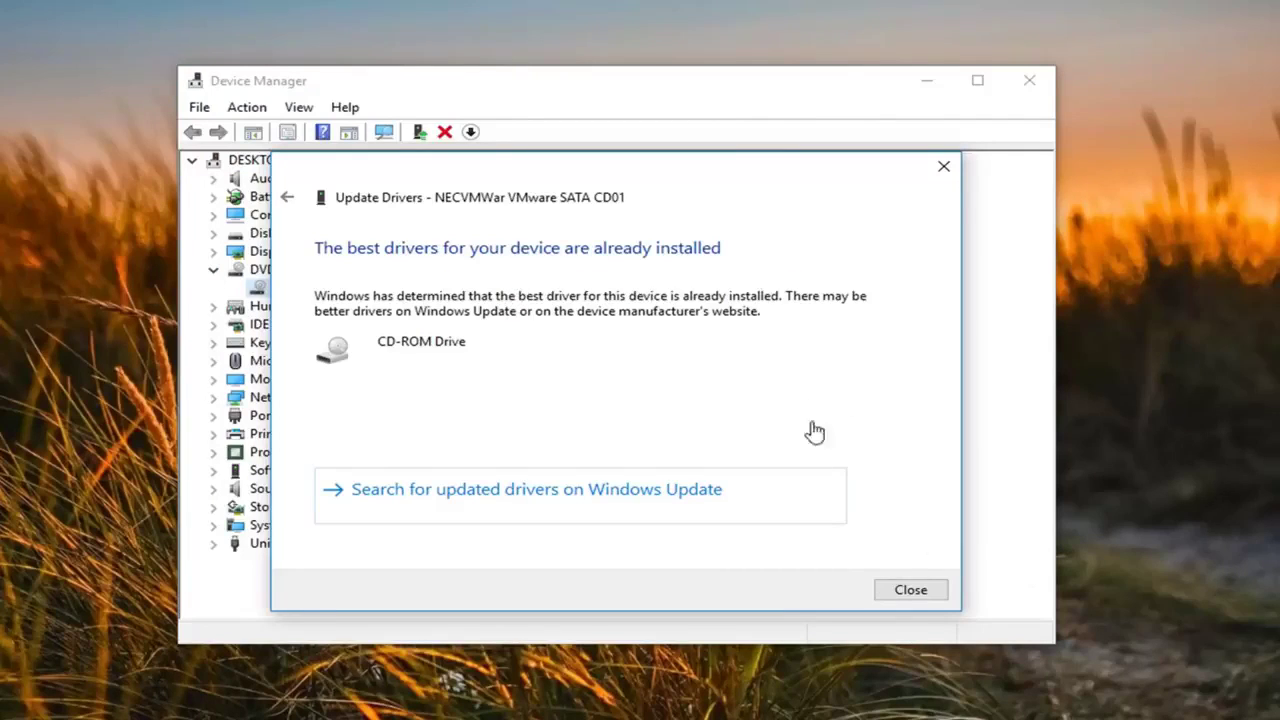
click(898, 594)
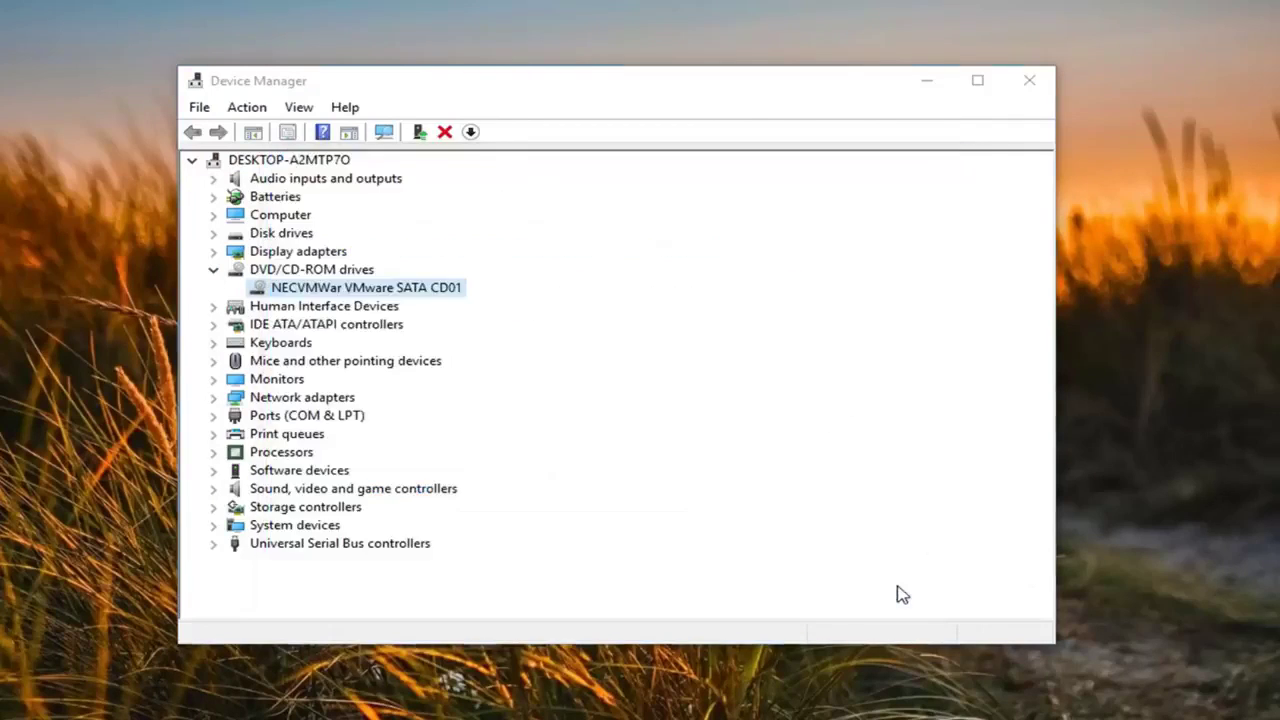
Step: Uninstall the Standard SATA AHCI Controller under IDE ATA/ATAPI controllers
click(325, 328)
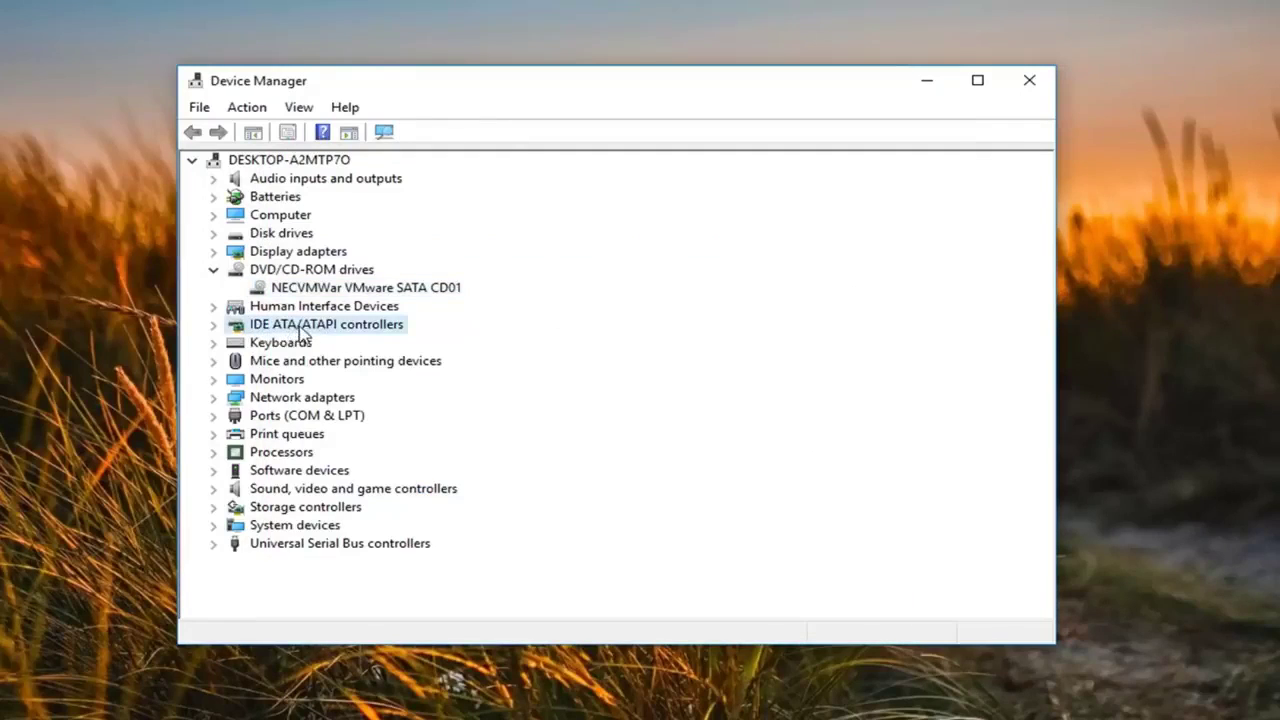
click(214, 325)
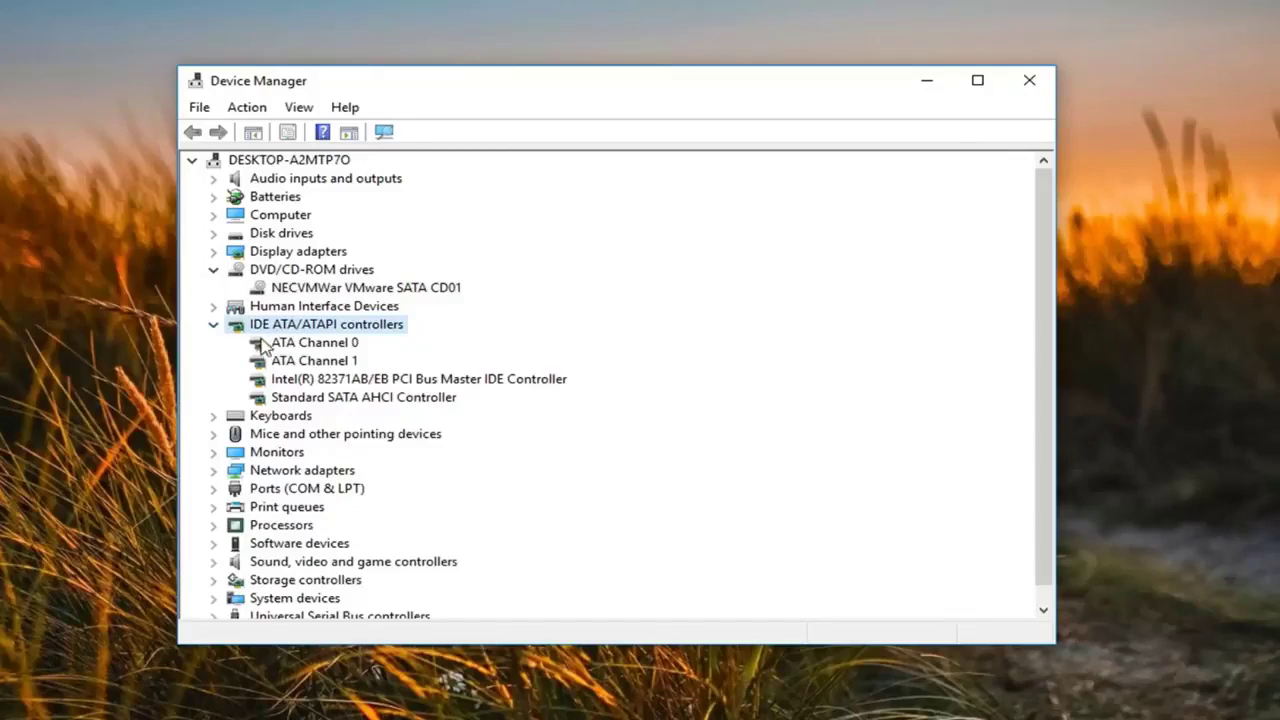
click(298, 399)
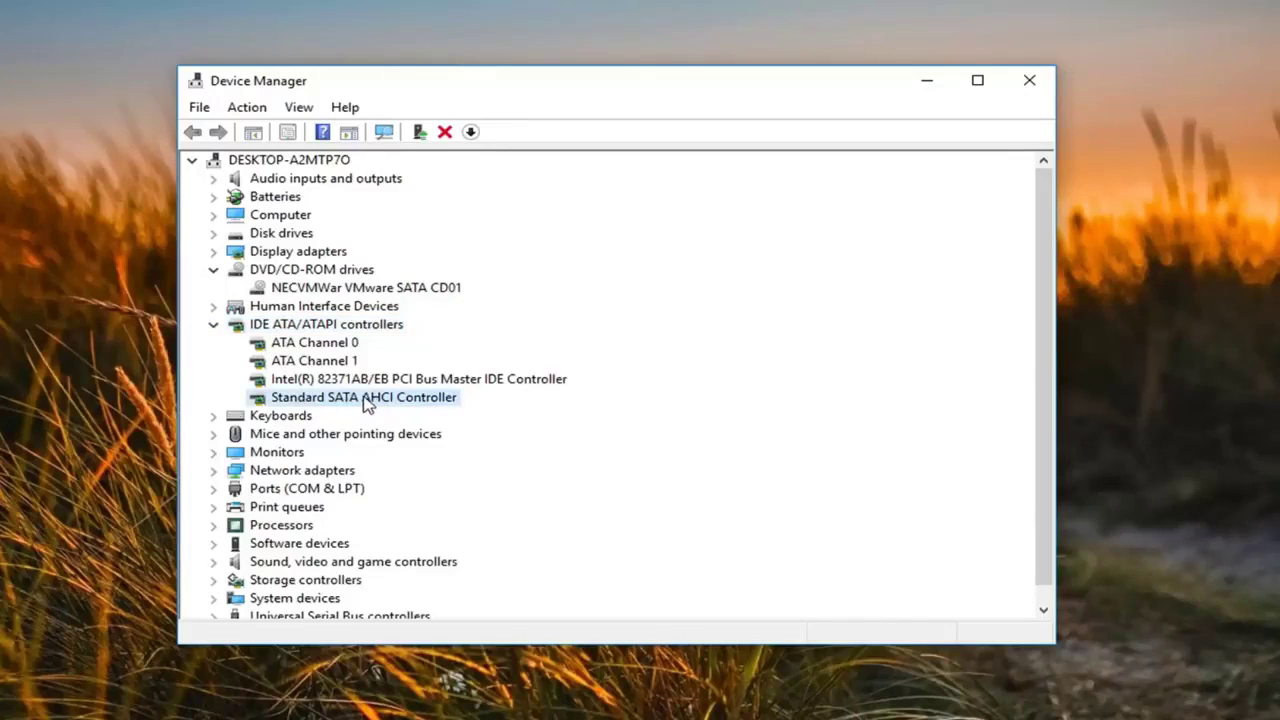
right_click(365, 400)
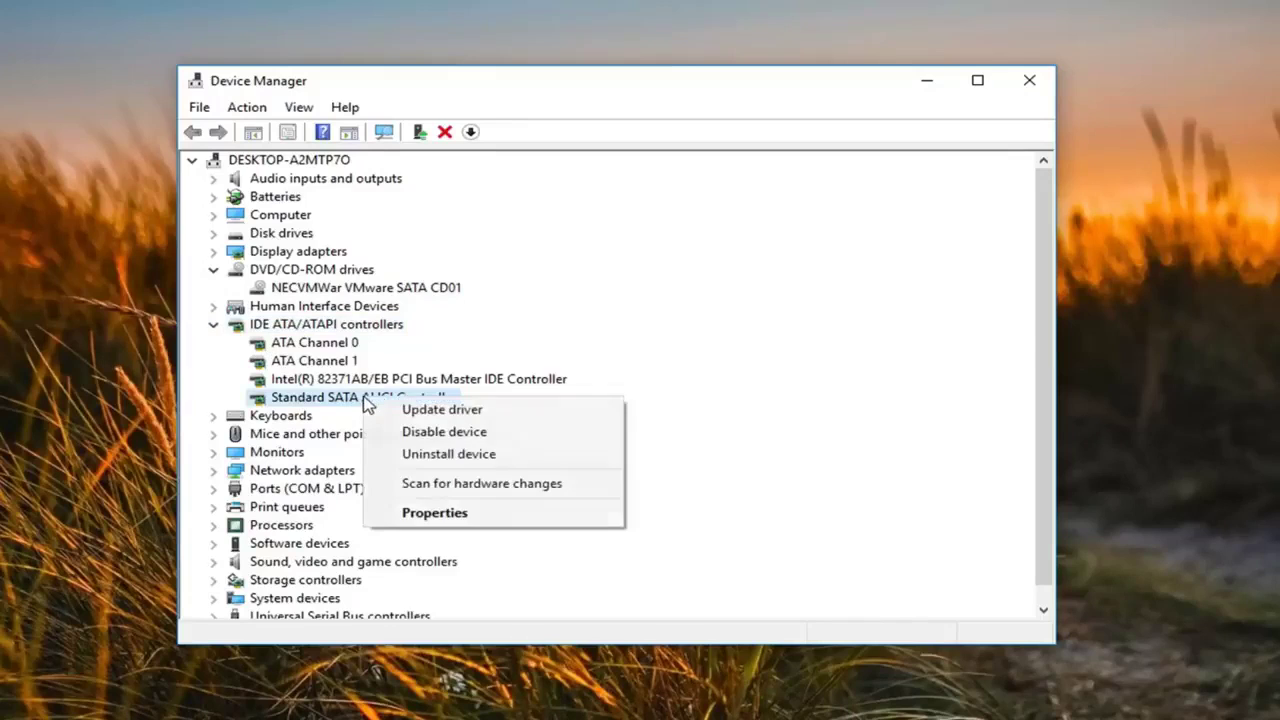
click(410, 455)
click(660, 483)
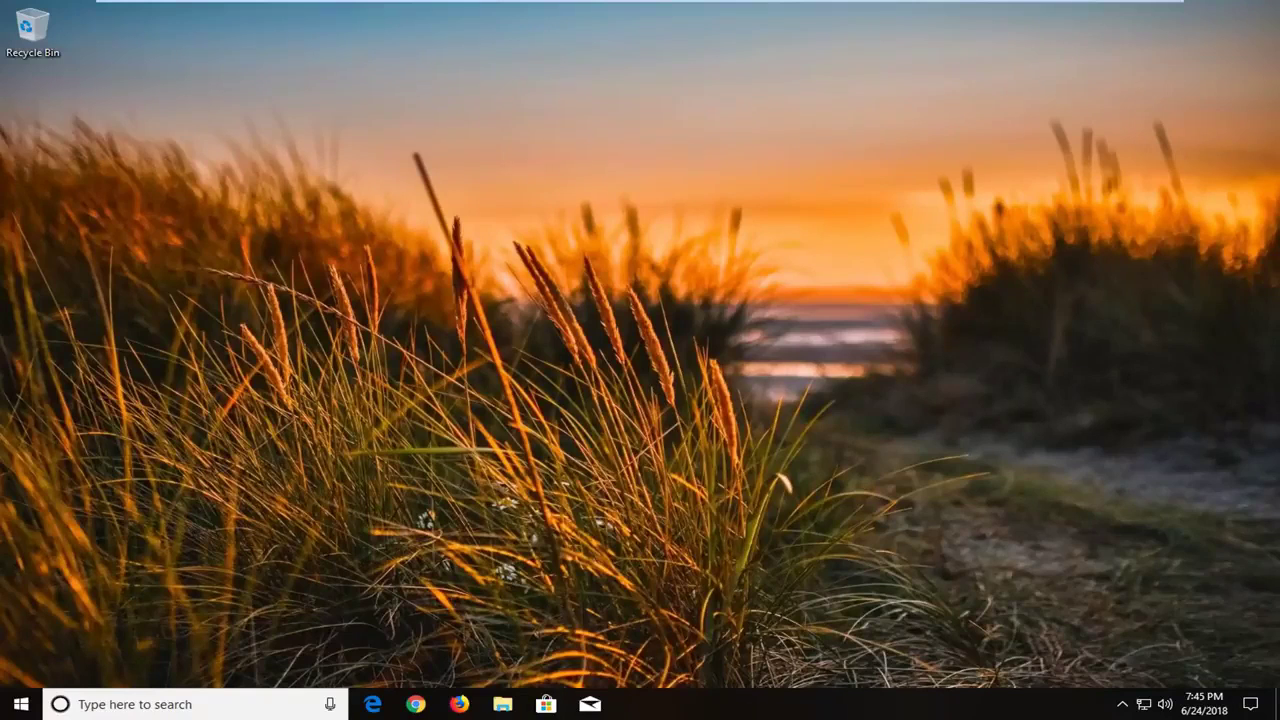
Step: Run regedit from Start as administrator and approve the UAC prompt
click(12, 706)
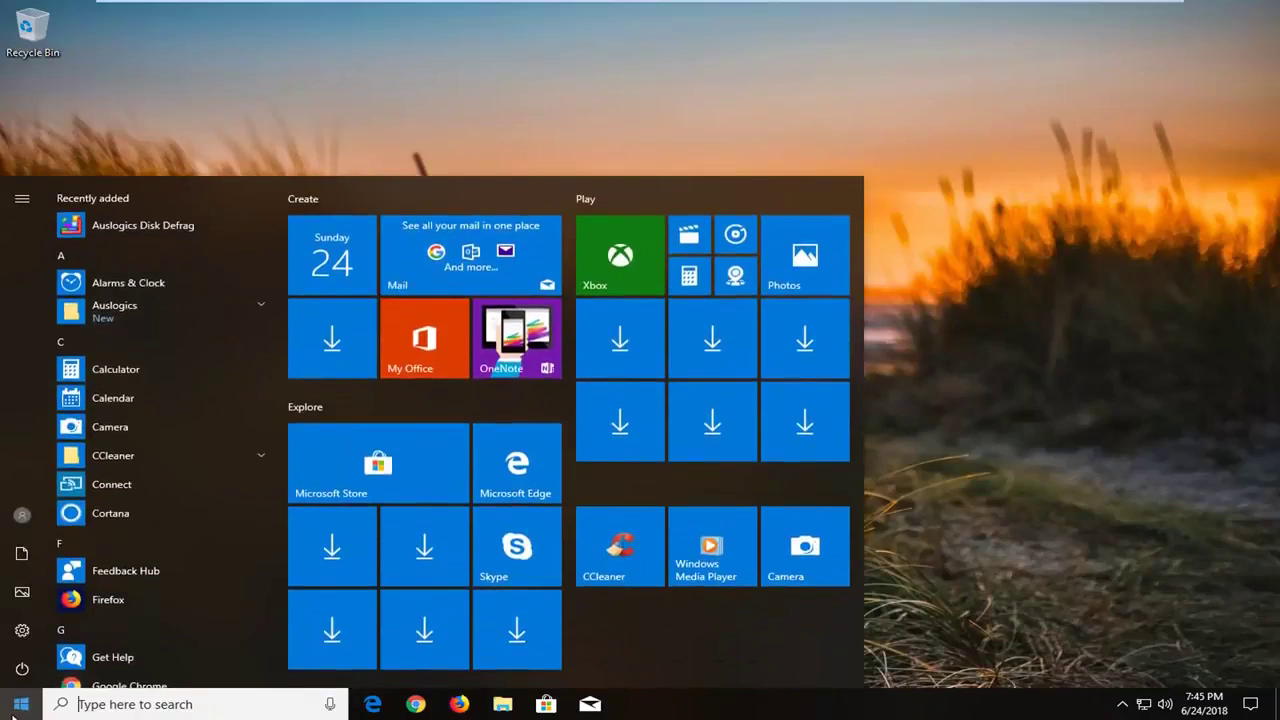
text(regedit)
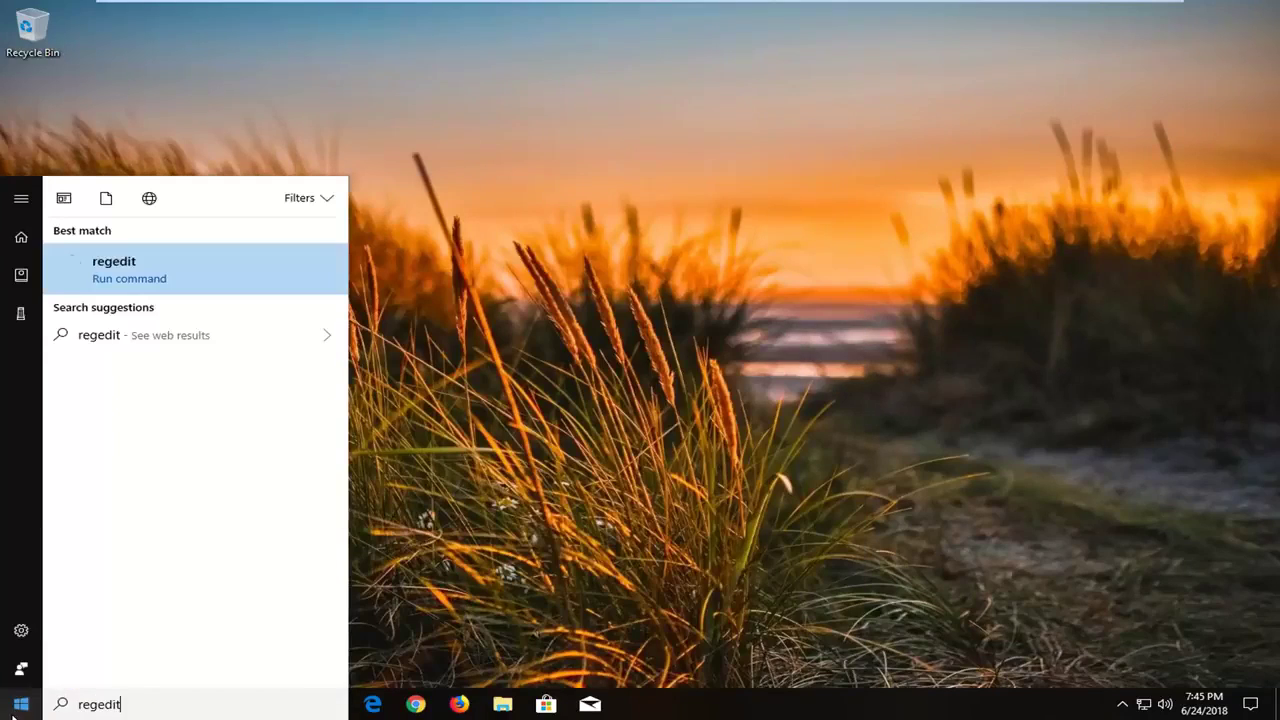
right_click(143, 263)
click(176, 279)
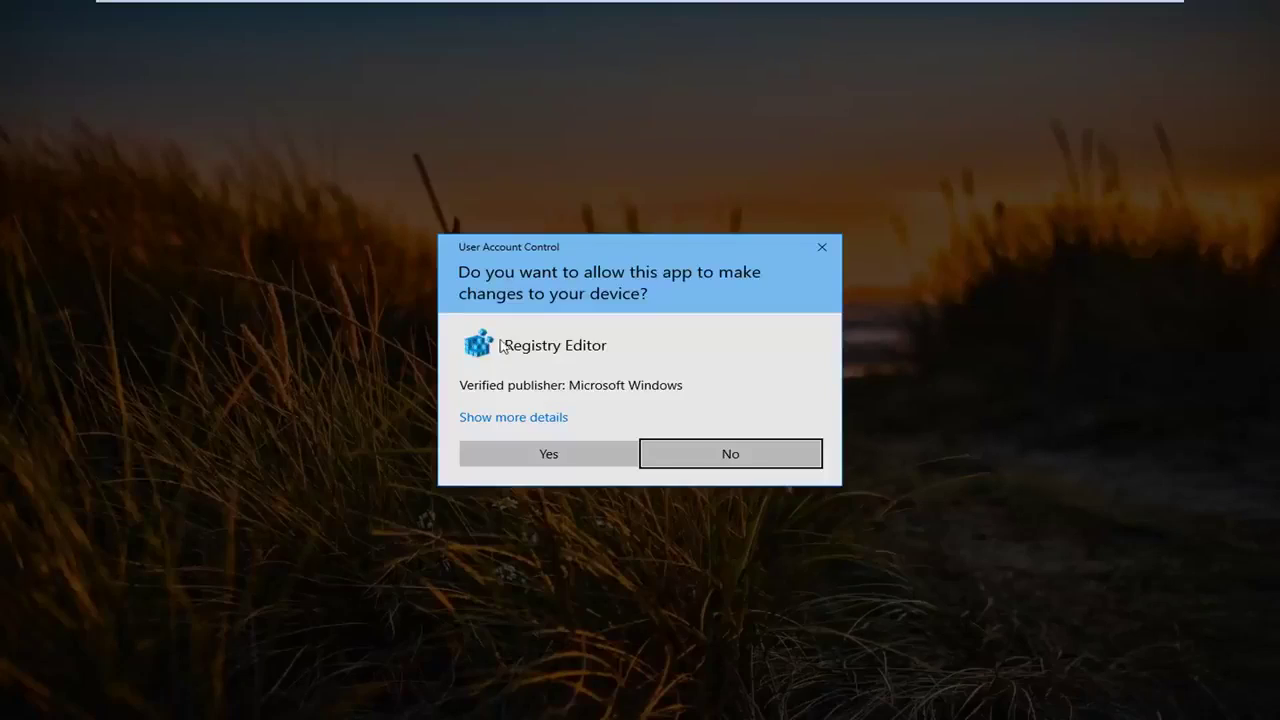
click(546, 456)
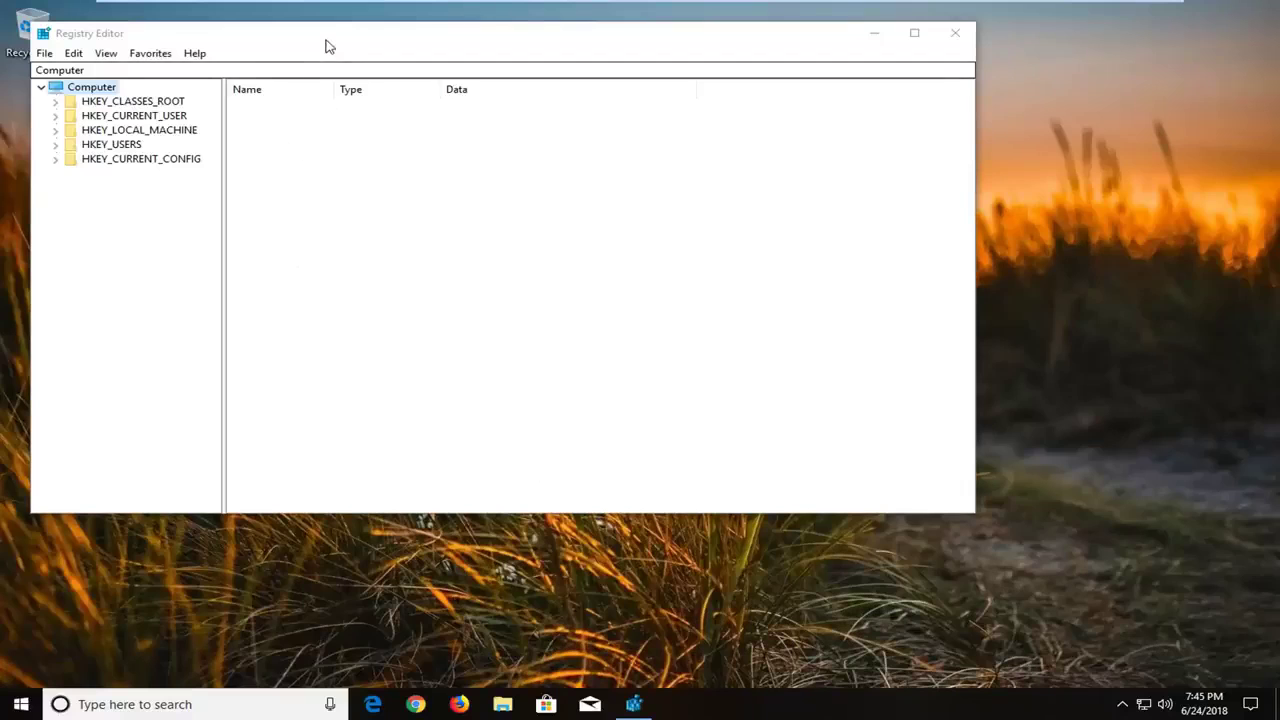
Step: Navigate to HKEY_LOCAL_MACHINE\SYSTEM\CurrentControlSet\Control and widen the key tree pane
drag(326, 40, 466, 59)
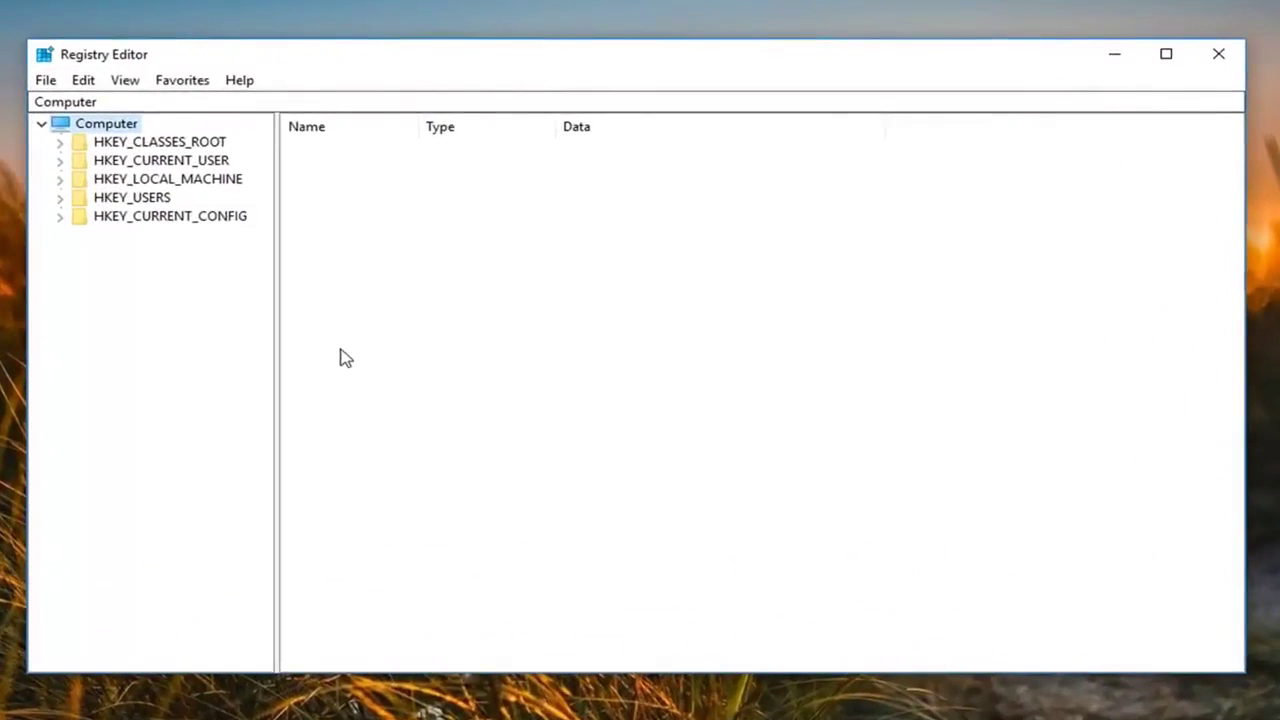
click(194, 179)
double_click(112, 186)
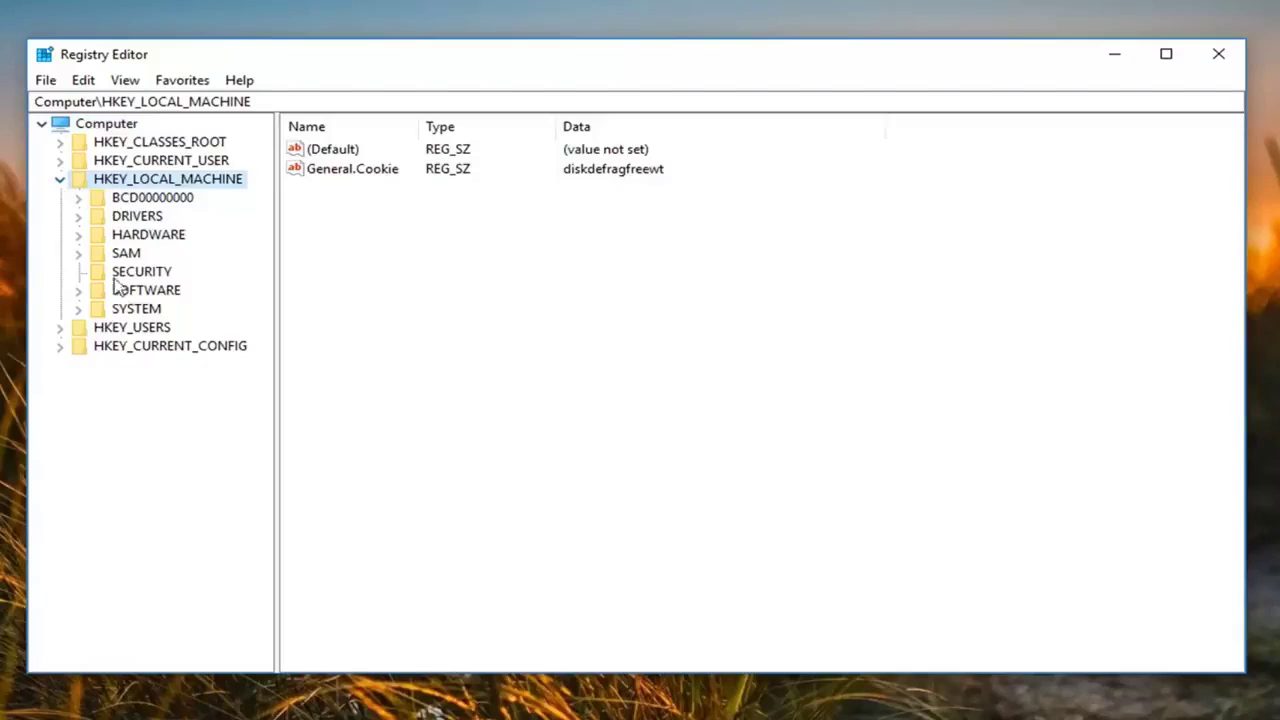
double_click(118, 310)
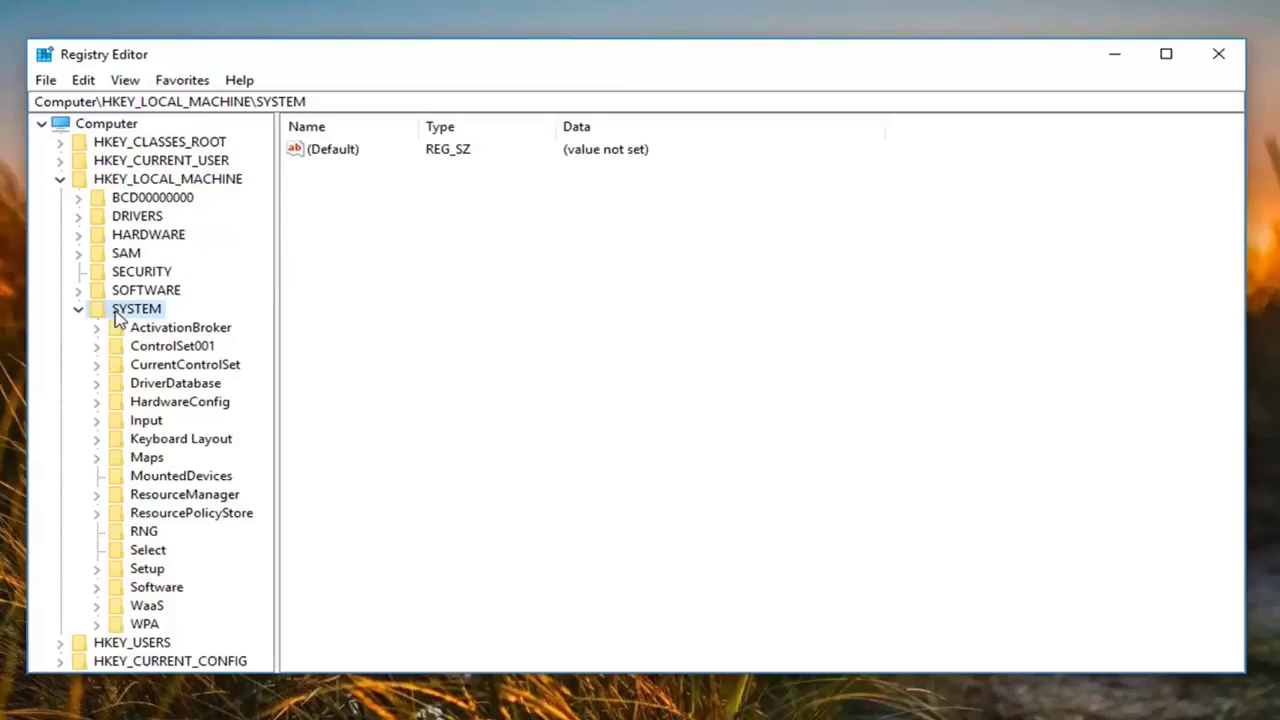
double_click(160, 368)
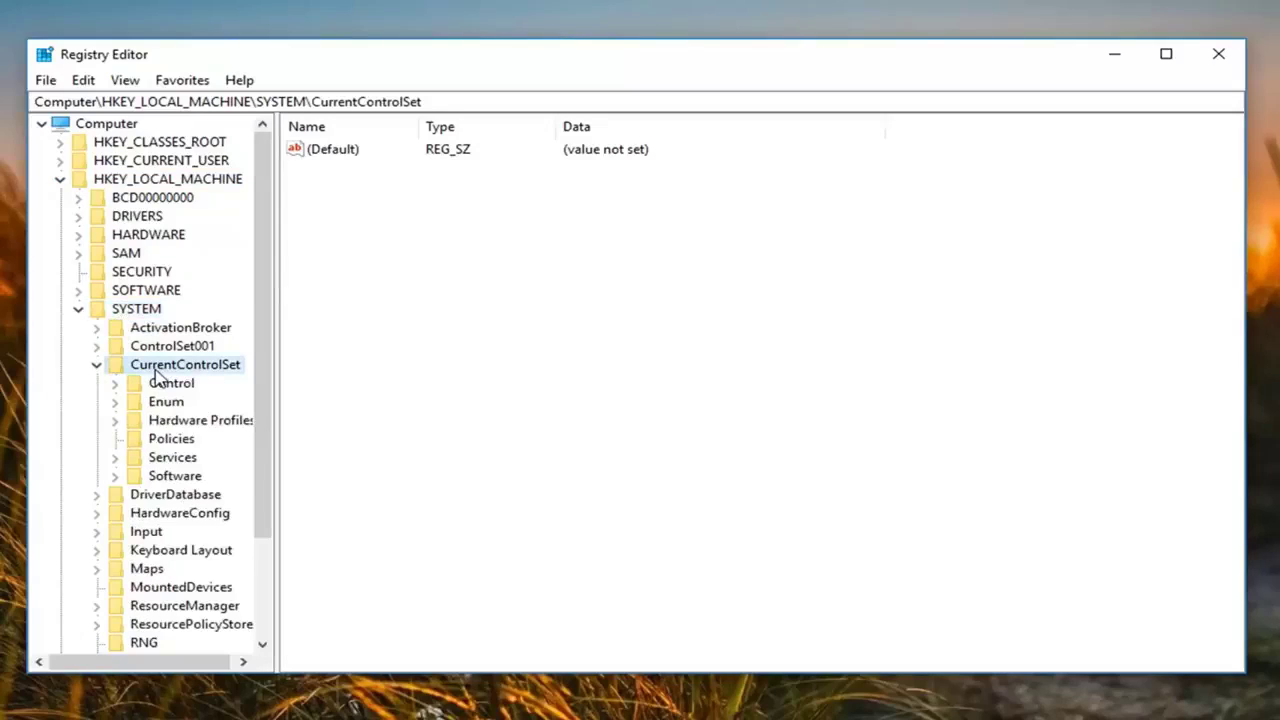
double_click(155, 383)
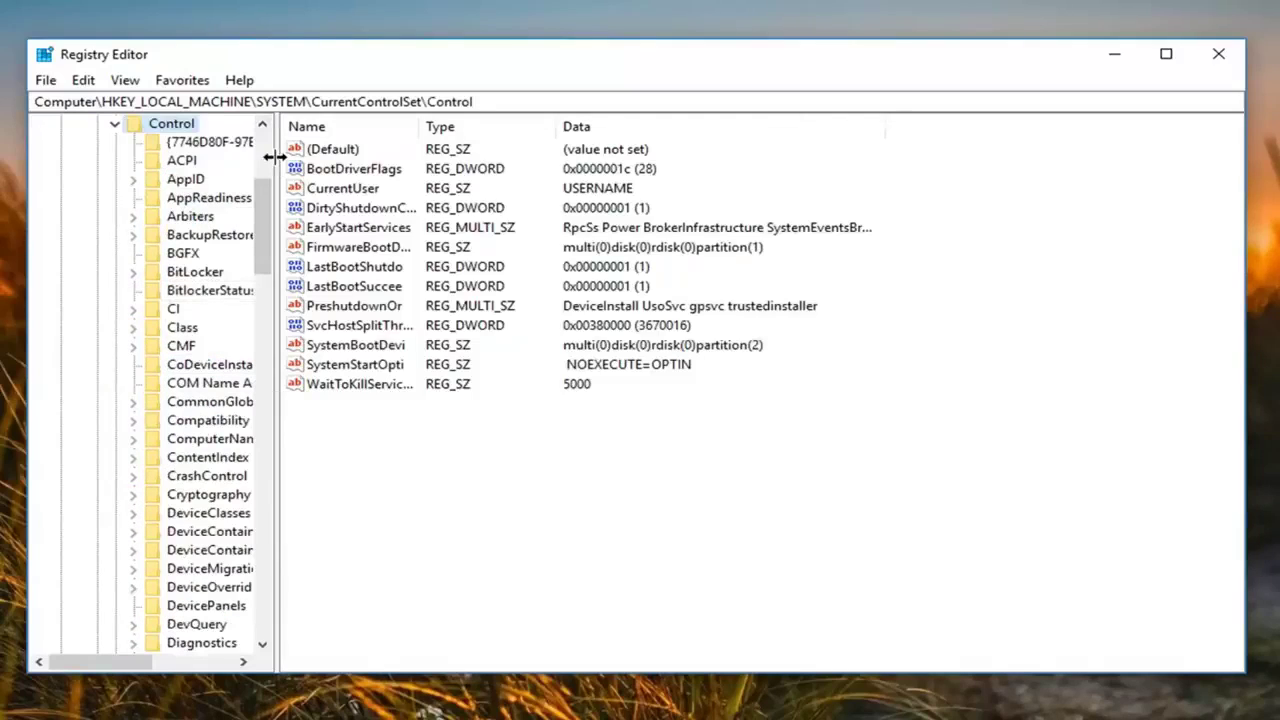
drag(276, 157, 386, 170)
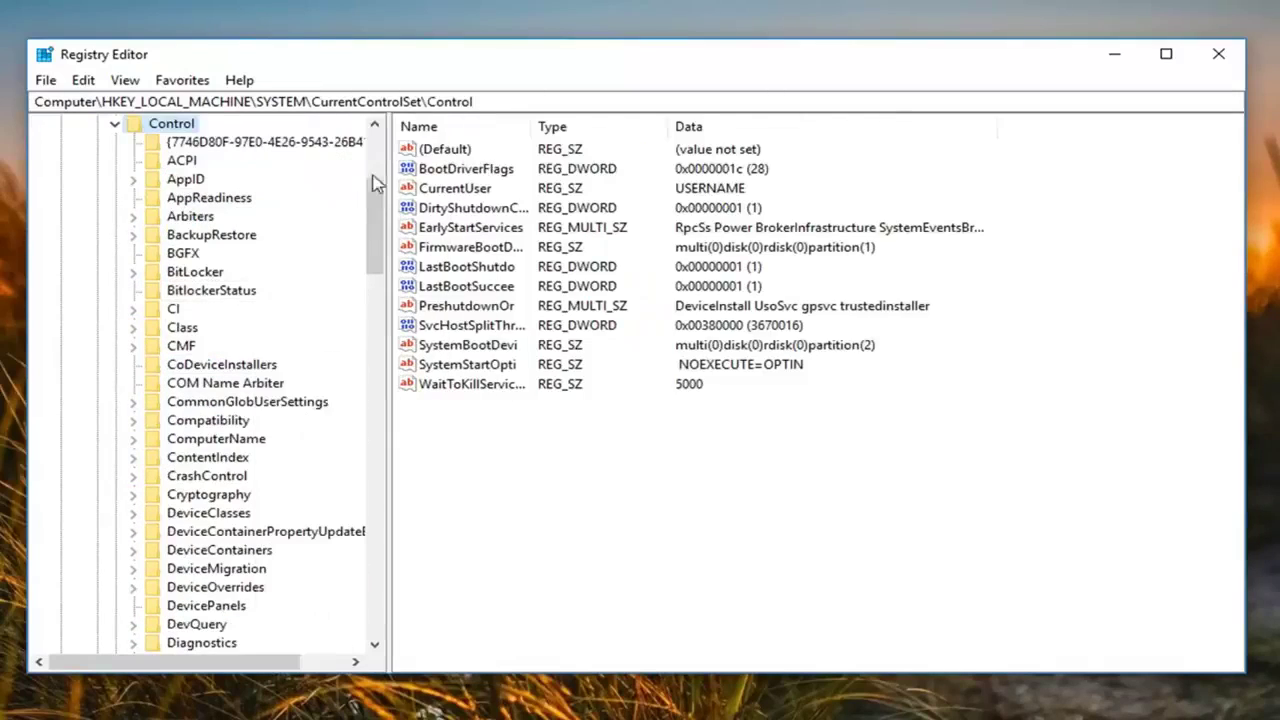
Step: Expand Control\Class and select the CDROM key {4d36e965-e325-11ce-bfc1-08002be10318}
click(186, 330)
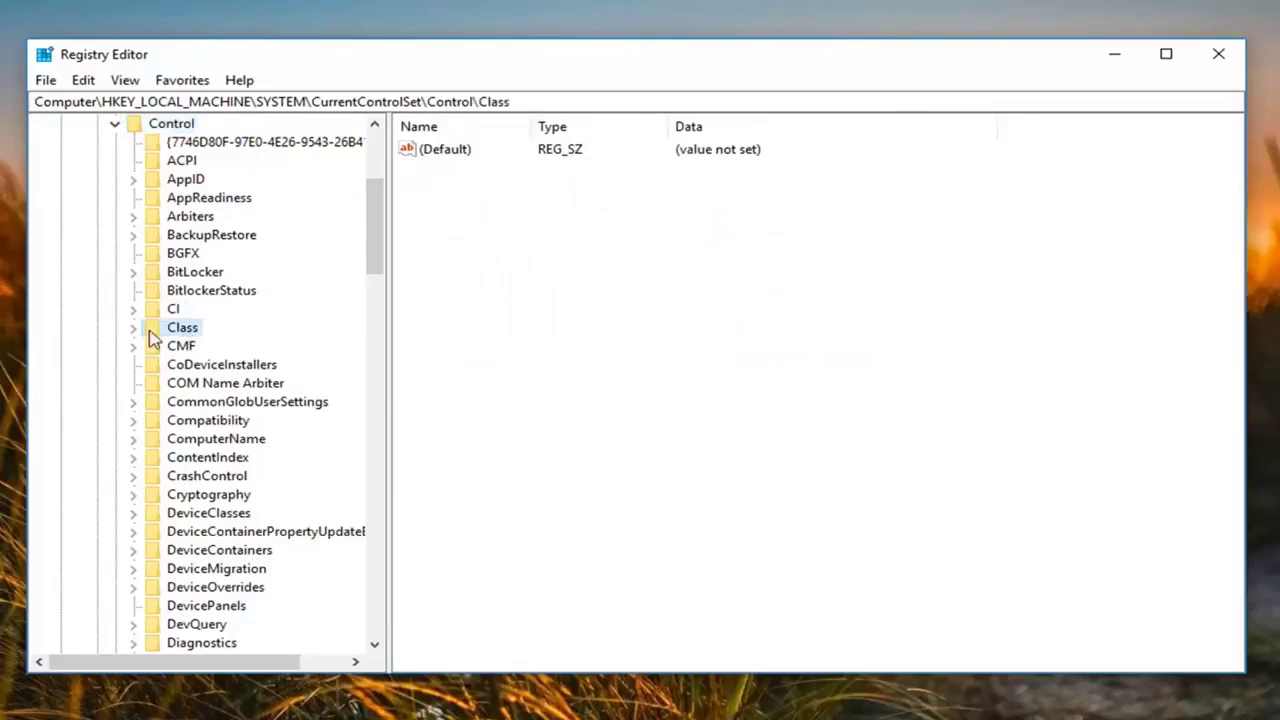
double_click(173, 332)
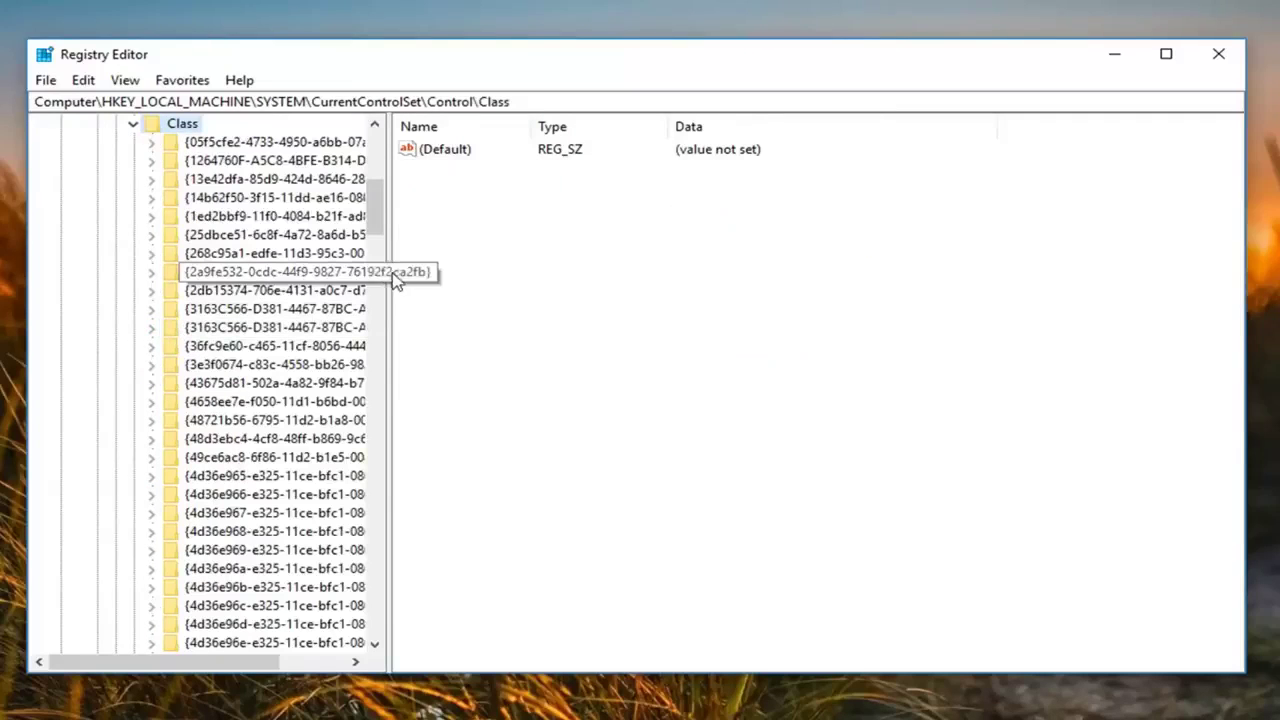
drag(390, 272, 550, 272)
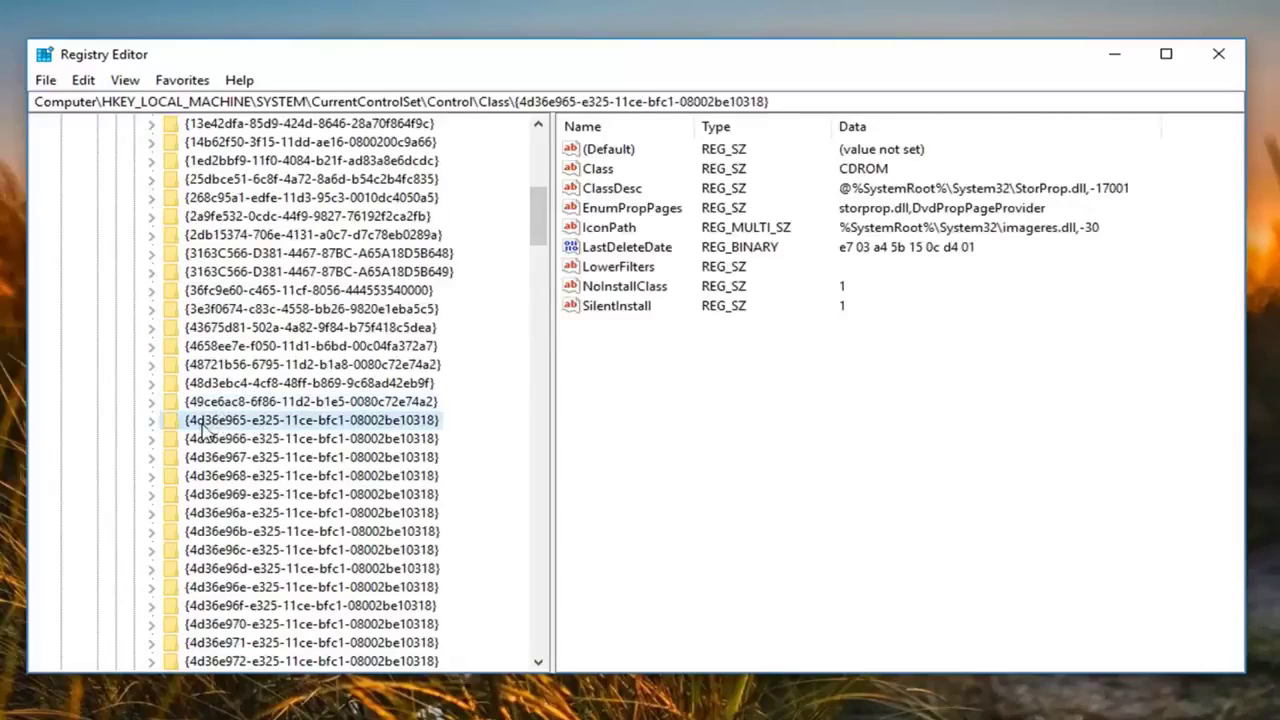
click(214, 472)
scroll(211, 466, down, 1)
scroll(240, 447, up, 2)
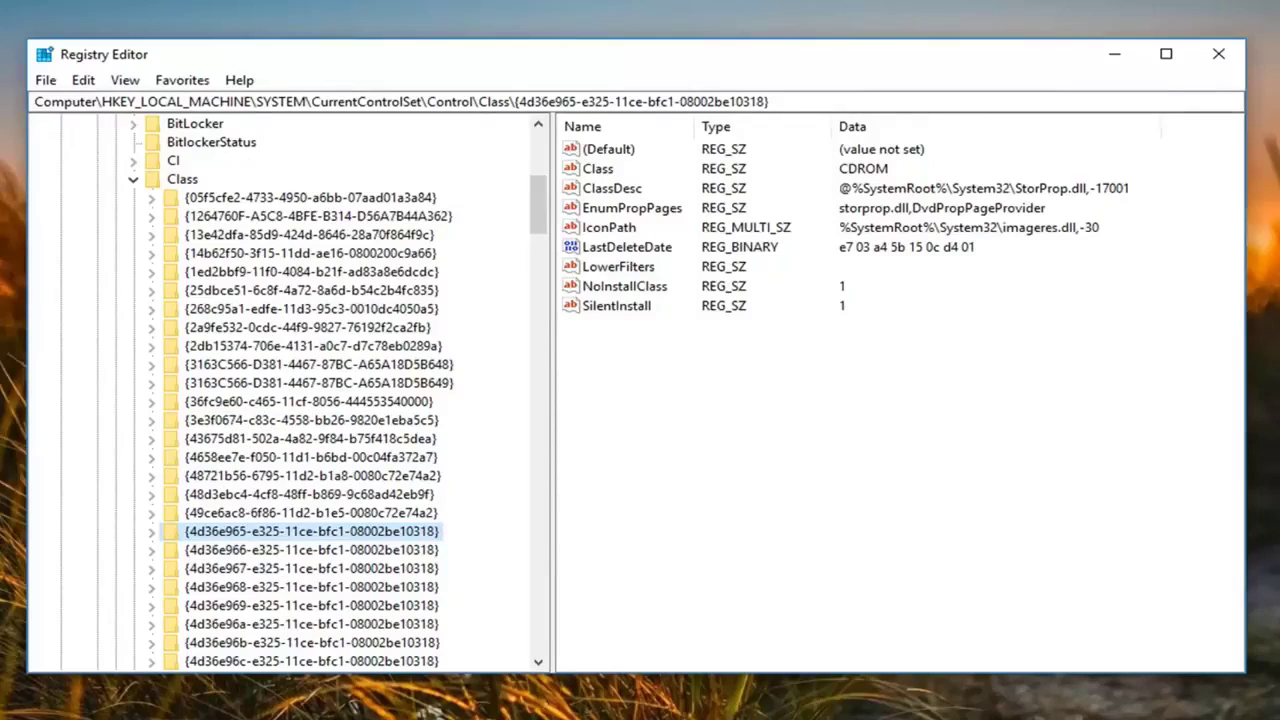
Step: Delete the LowerFilters value from the CDROM class registry key, leaving NoInstallClass and SilentInstall in place
right_click(622, 266)
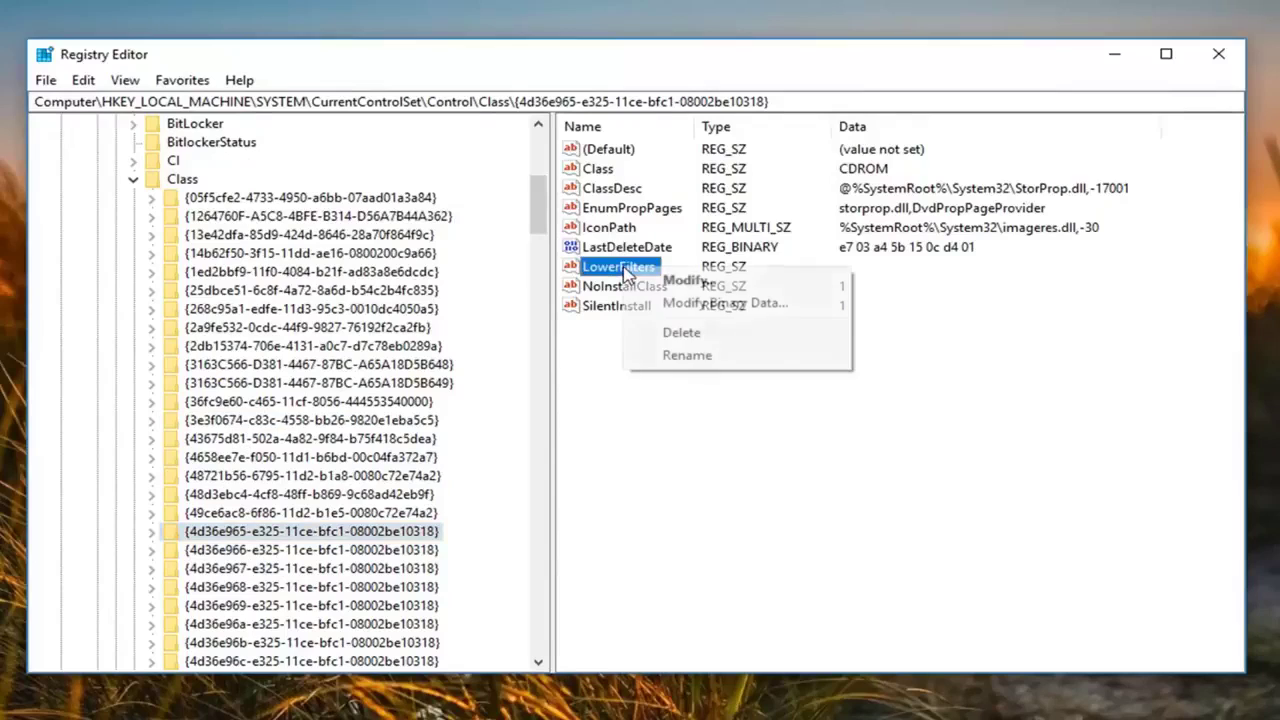
click(672, 332)
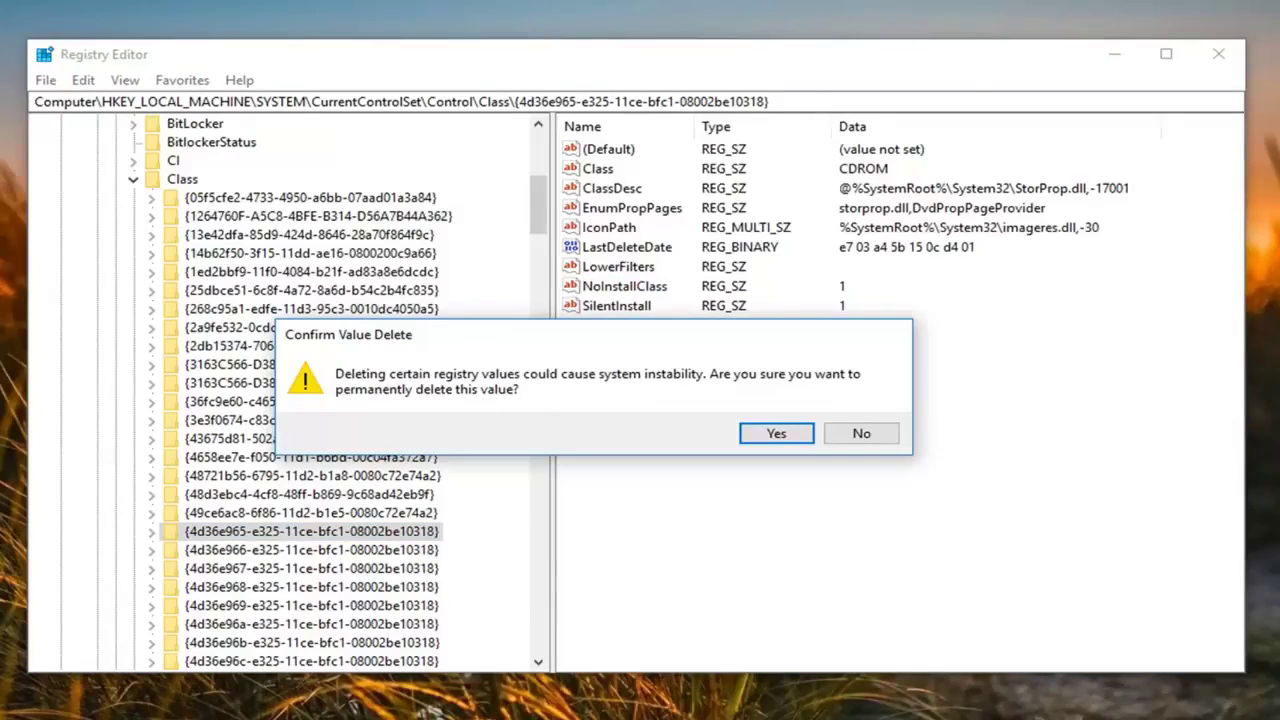
click(776, 433)
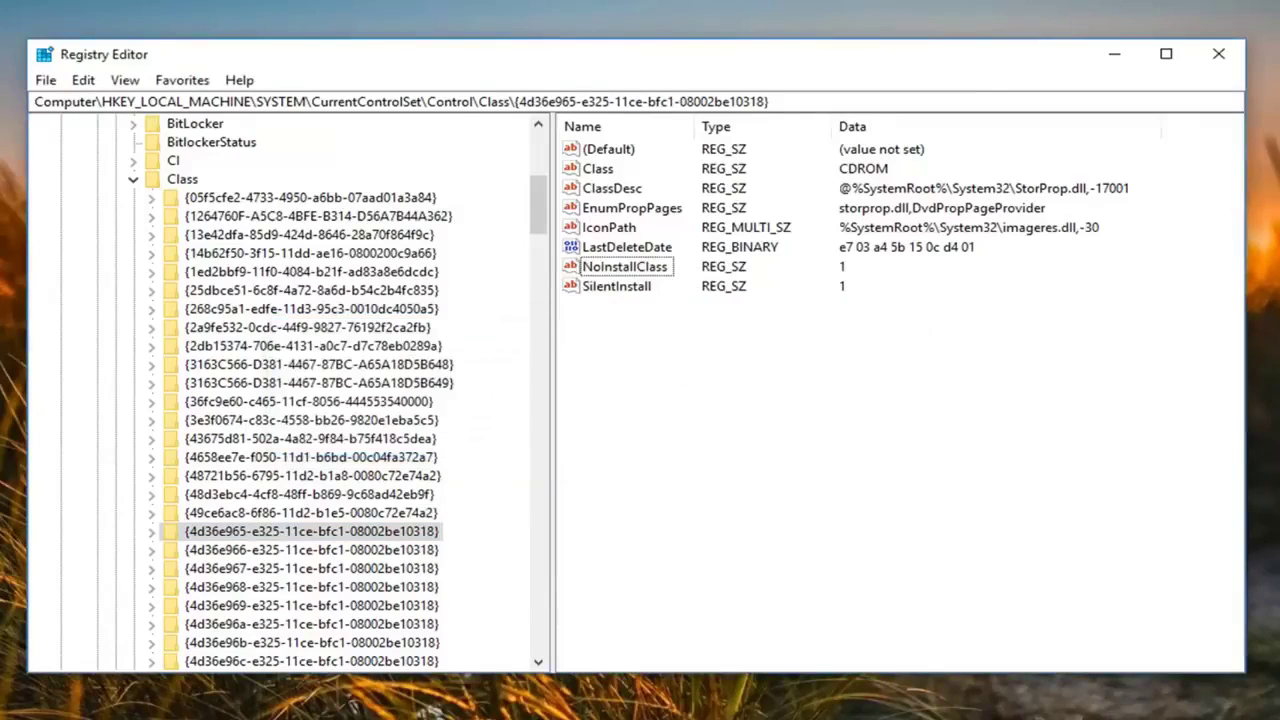